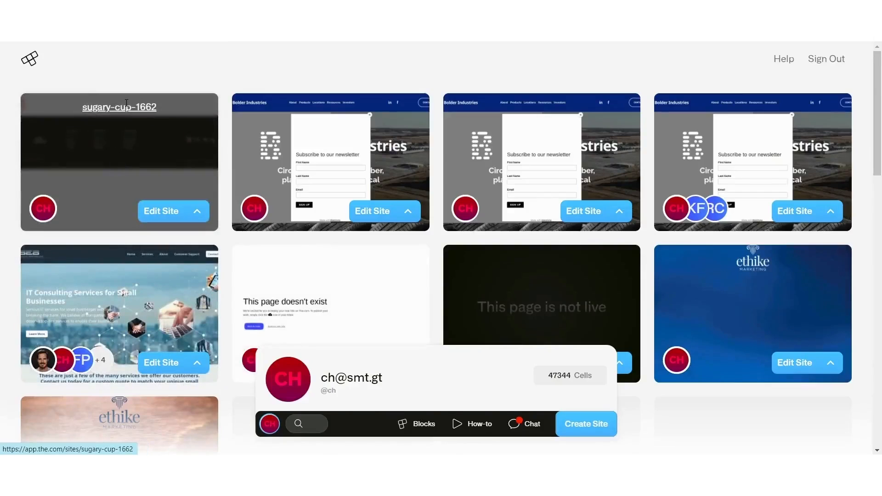
# Rename the site sugary-cup-1662 as "Sitio web tutoriales"
pyautogui.click(126, 103)
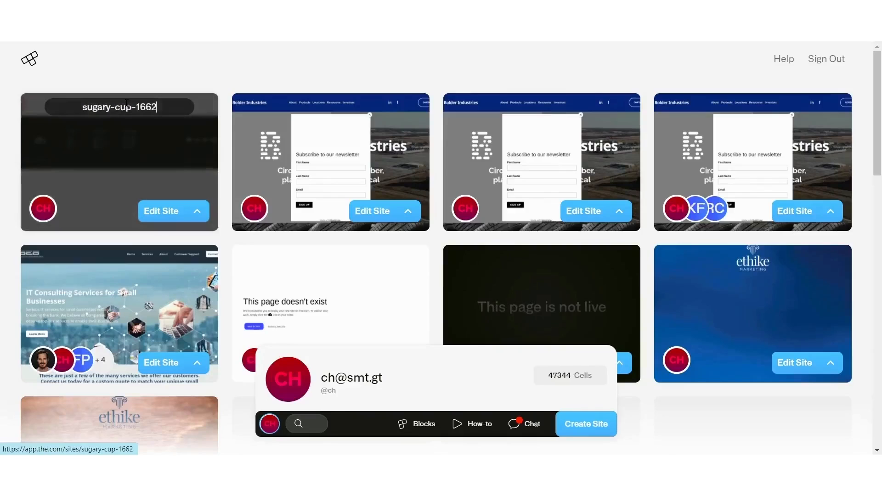
pyautogui.hotkey('ctrl', 'a')
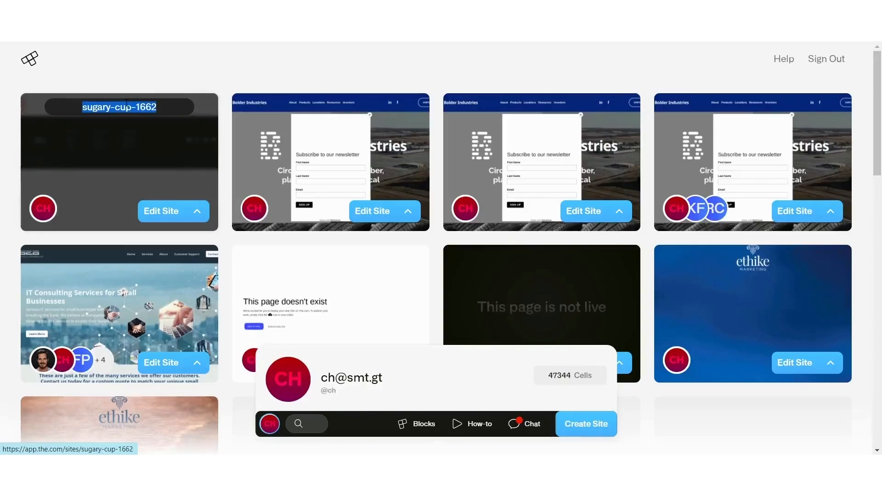
pyautogui.write('Sit')
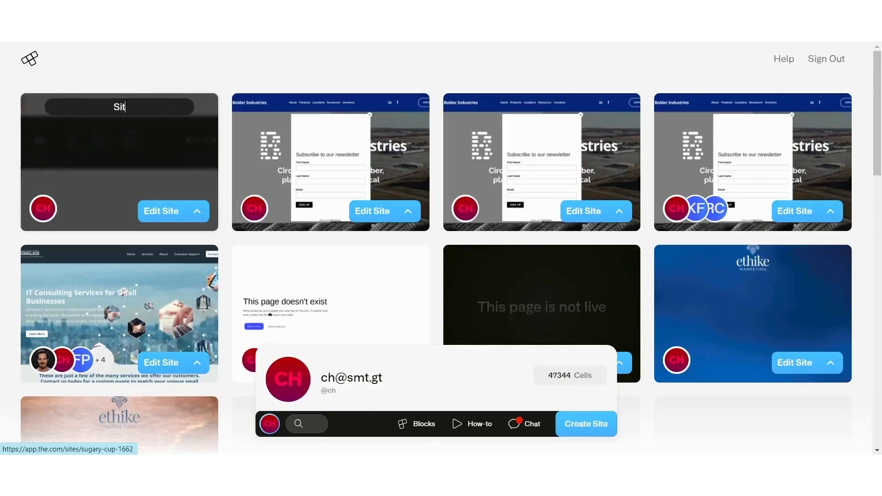
pyautogui.write('io web tutoriales')
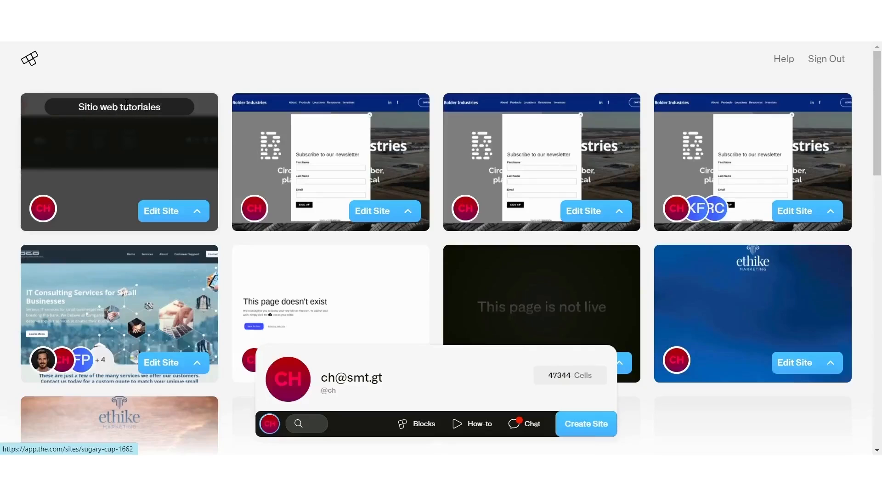
pyautogui.press('Return')
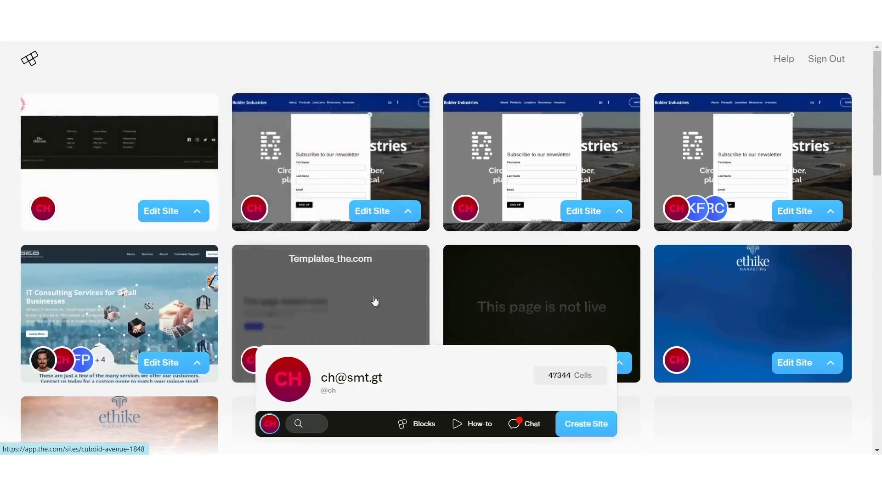
# Open the library of ready-made blocks and sort it by Most Recent
pyautogui.click(423, 427)
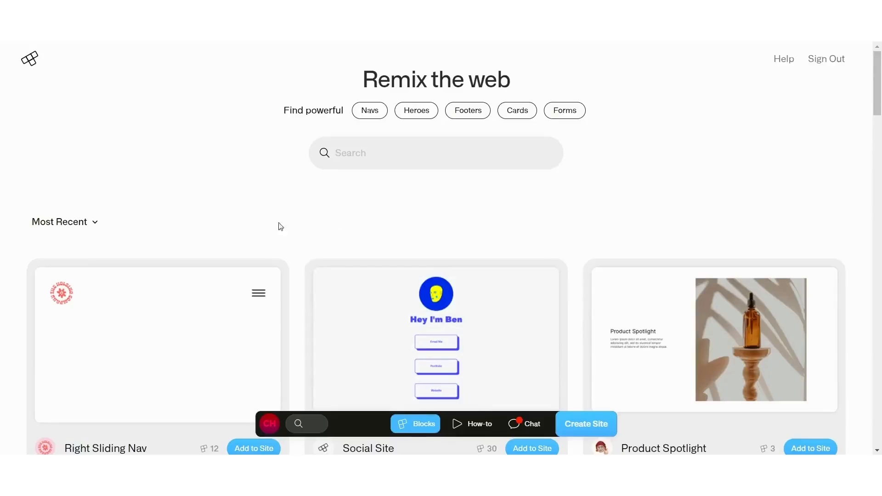
pyautogui.click(94, 223)
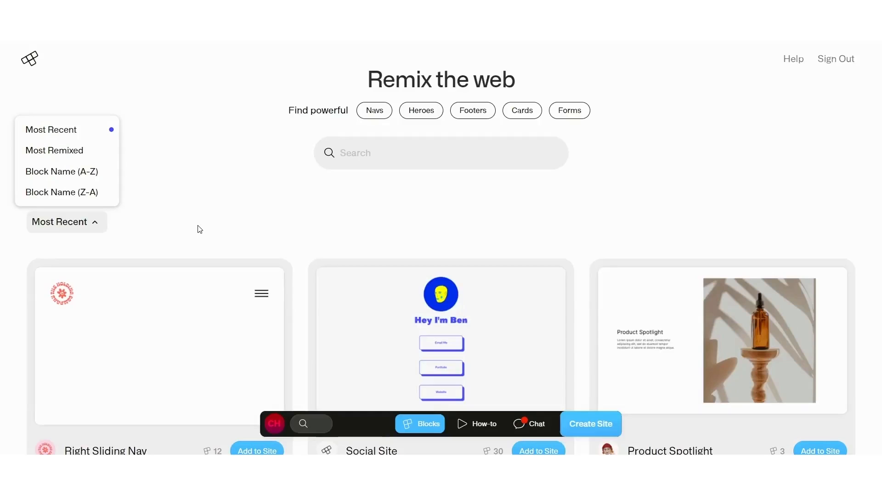
pyautogui.click(100, 133)
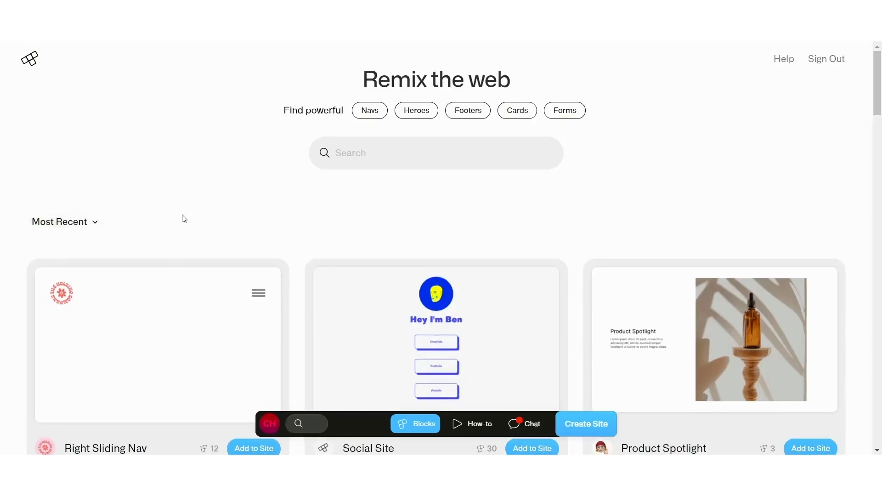
# Look through the whole block library to examine the available navs, heroes, footers and other blocks
pyautogui.scroll(-3, 184, 218)
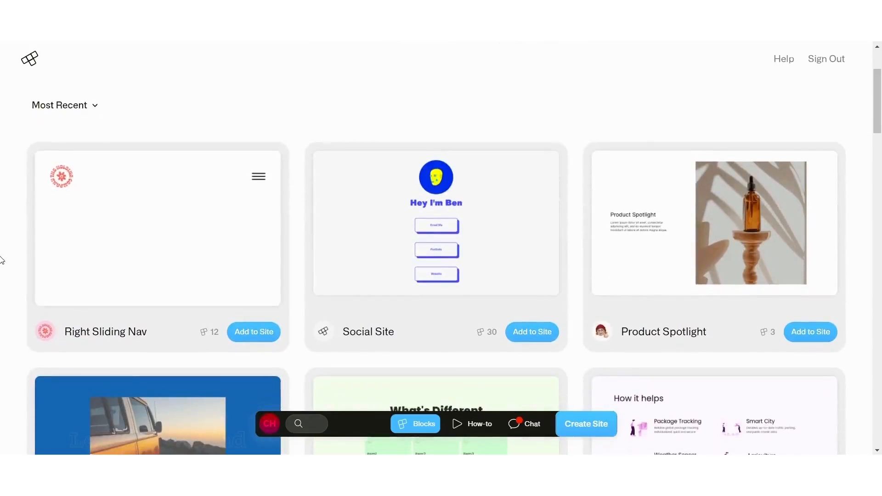
pyautogui.scroll(-5, 1, 260)
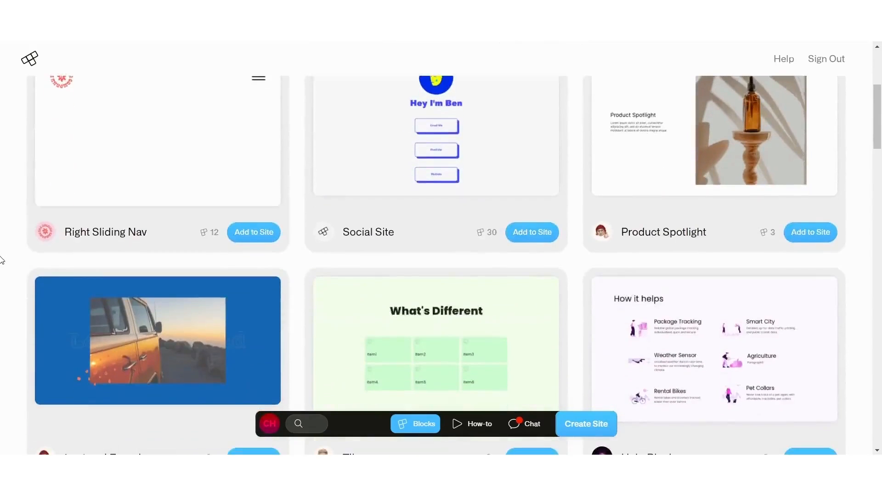
pyautogui.scroll(-5, 2, 260)
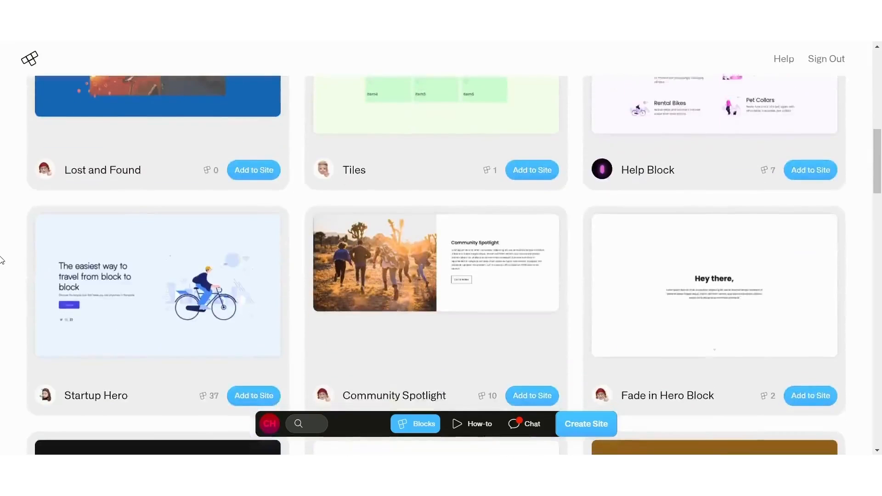
pyautogui.scroll(-10, 2, 260)
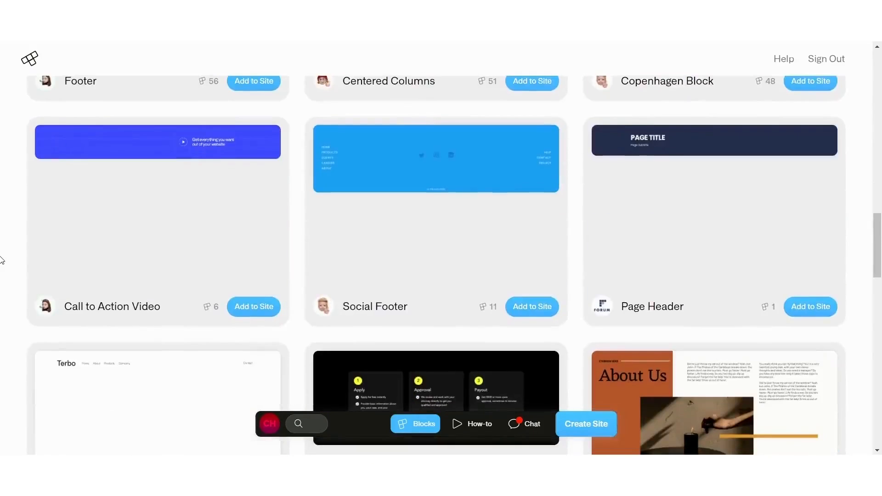
pyautogui.scroll(-3, 1, 260)
pyautogui.scroll(-16, 2, 260)
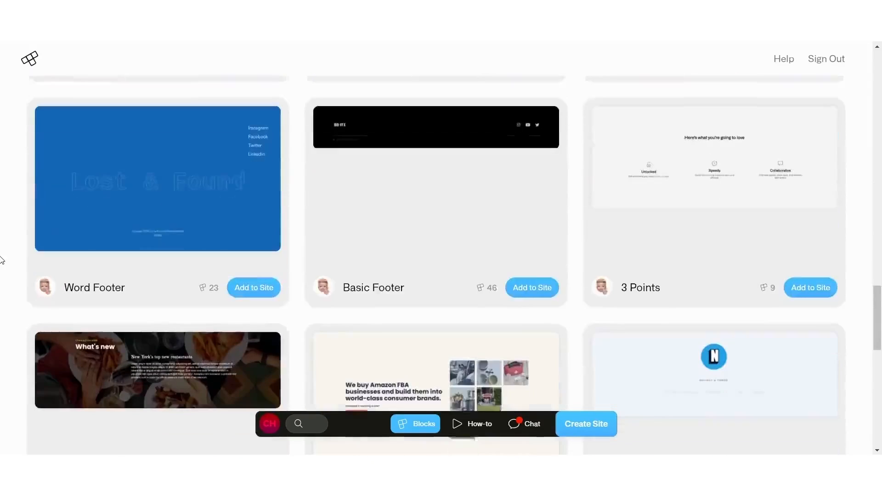
pyautogui.scroll(-2, 1, 260)
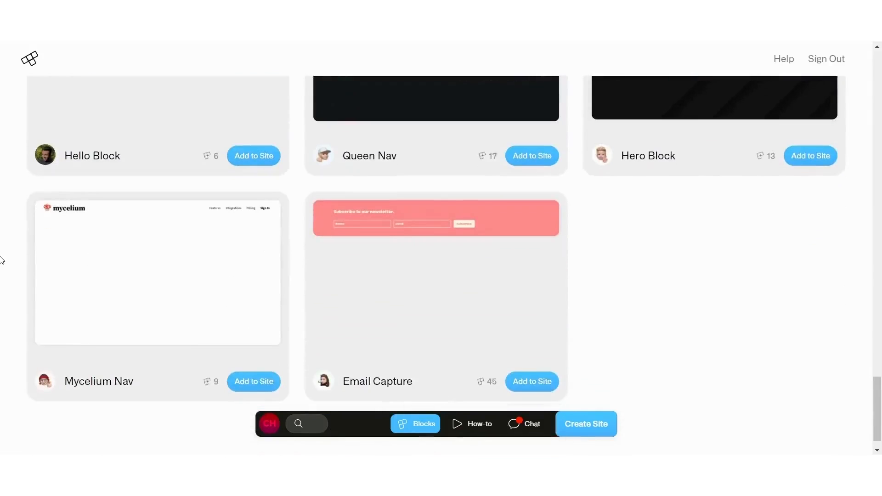
pyautogui.scroll(20, 2, 260)
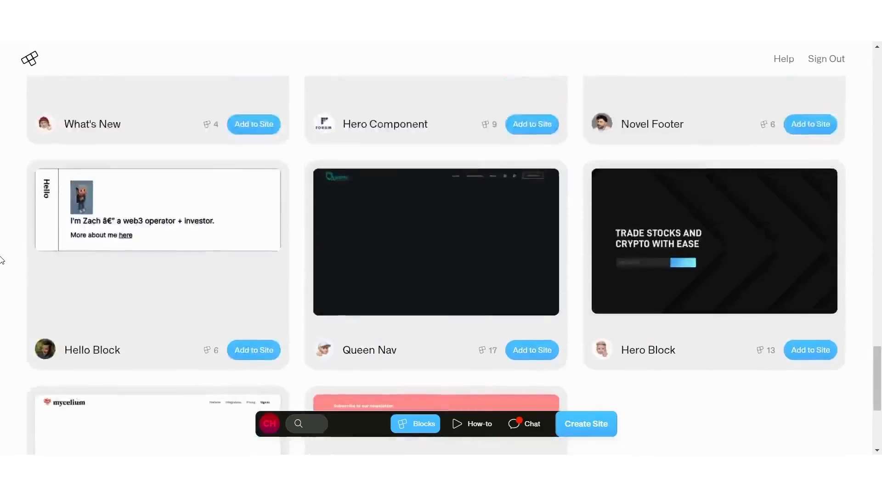
pyautogui.scroll(2, 2, 260)
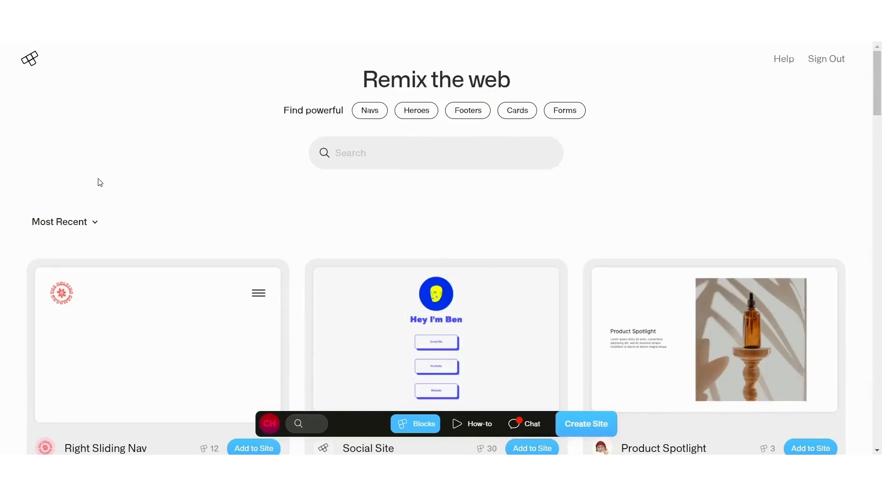
# Add the Right Sliding Nav block to the Sitio web tutoriales site
pyautogui.scroll(-2, 98, 183)
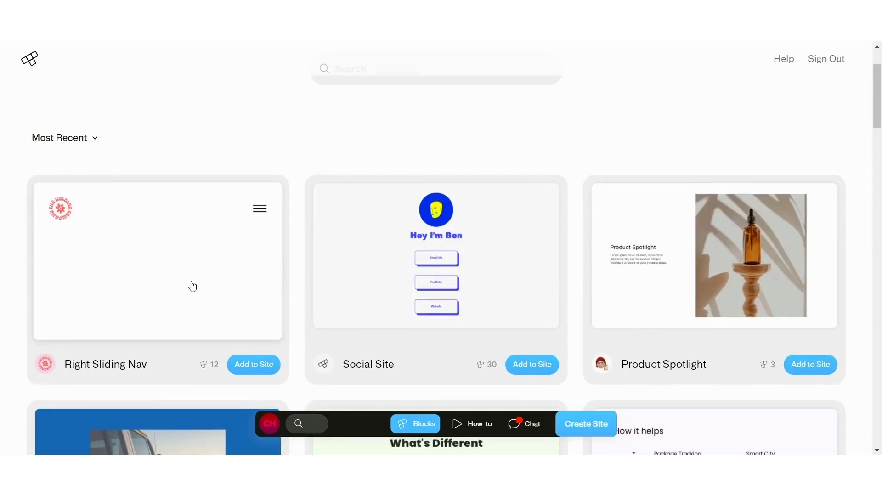
pyautogui.click(255, 364)
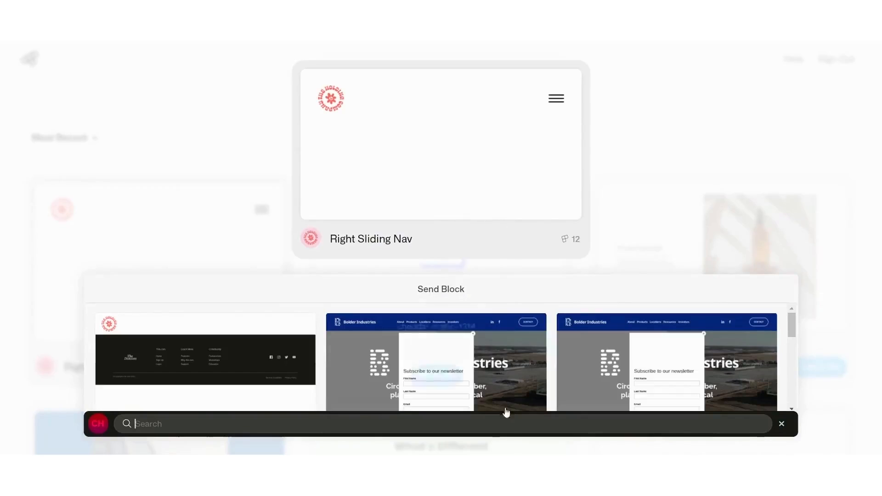
pyautogui.moveTo(212, 364)
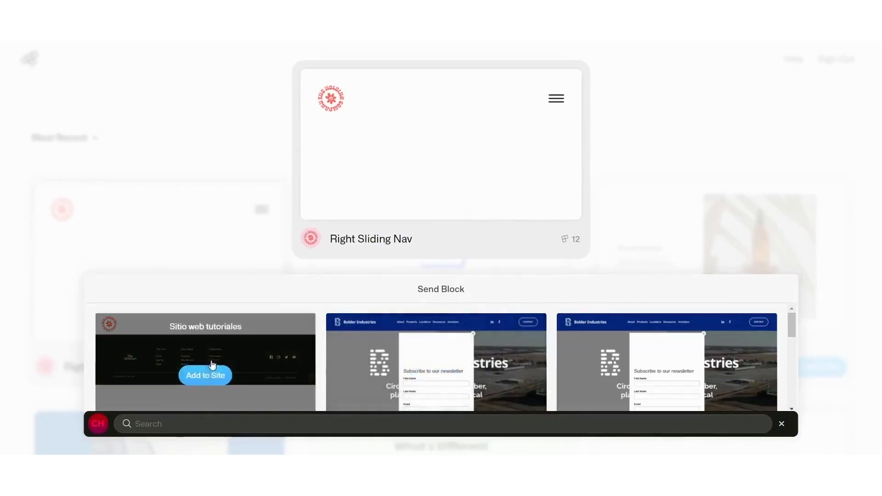
pyautogui.click(217, 383)
pyautogui.click(217, 382)
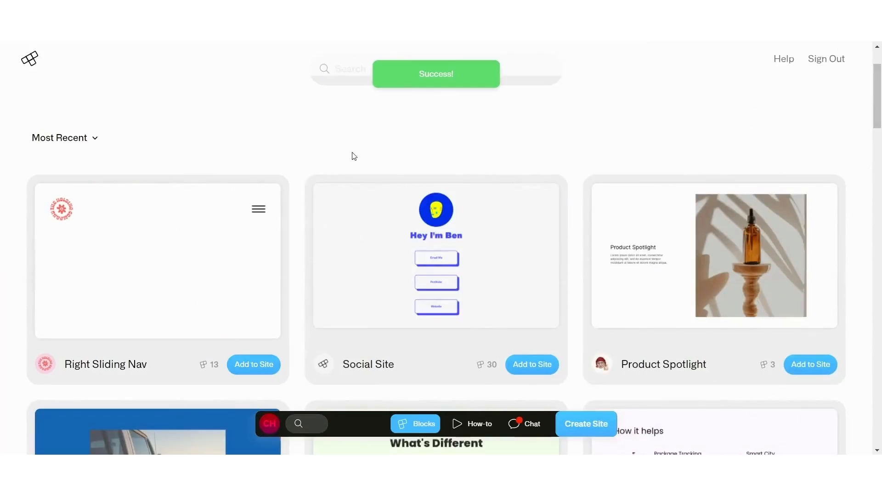
# Open the Sitio web tutoriales site for editing and rename its Right Sliding Nav block as "Header Block"
pyautogui.click(271, 424)
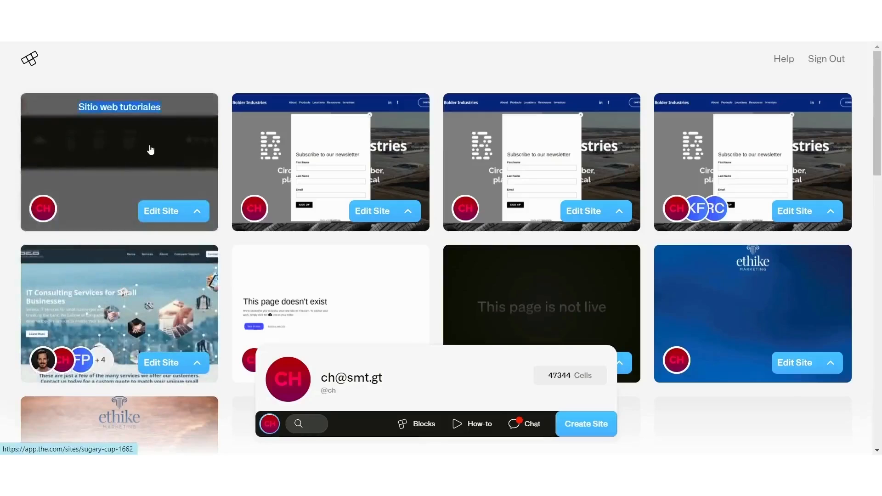
pyautogui.click(150, 150)
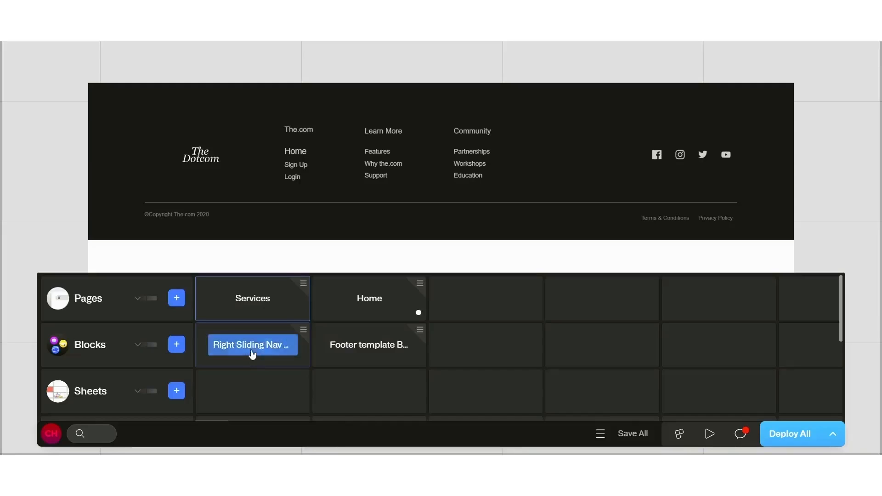
pyautogui.click(300, 339)
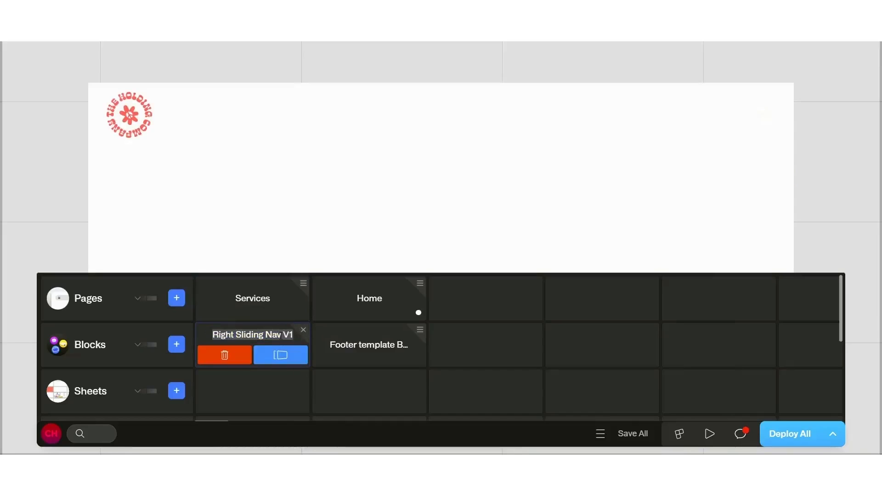
pyautogui.write('Head')
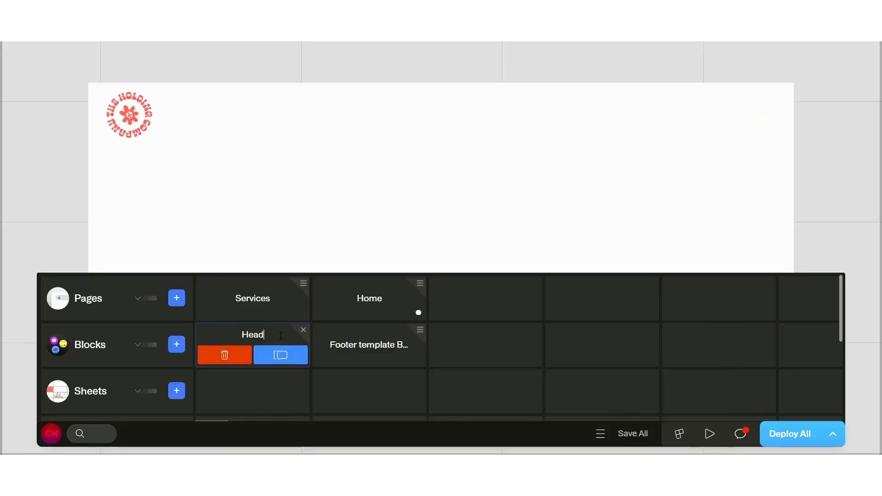
pyautogui.write('er Block')
pyautogui.press('Return')
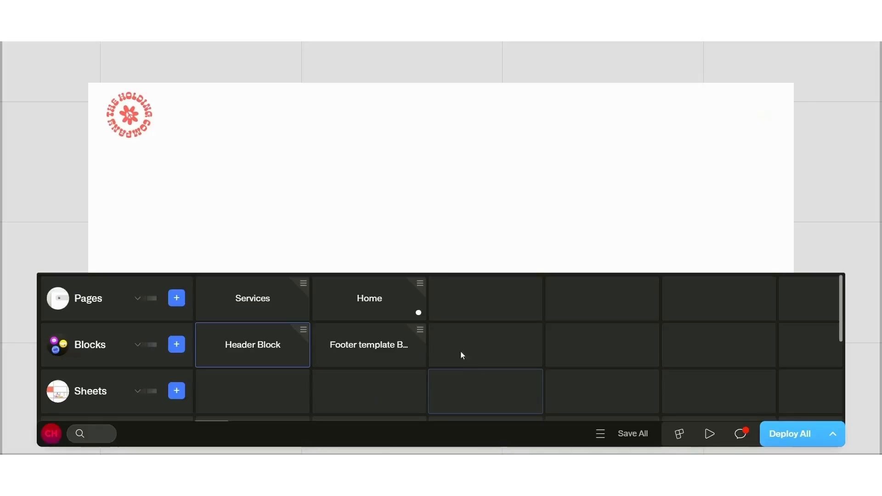
# Insert the Header Block into the Home page above the Footer template and save the page
pyautogui.click(373, 306)
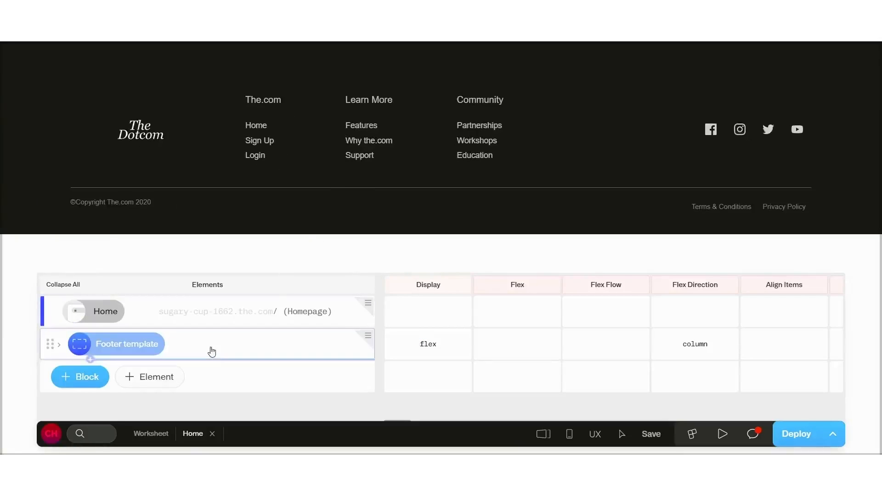
pyautogui.click(79, 380)
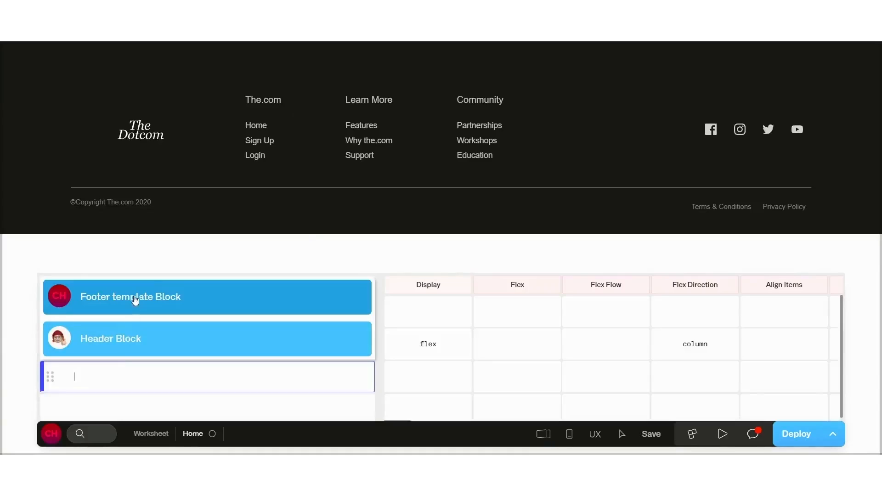
pyautogui.click(110, 339)
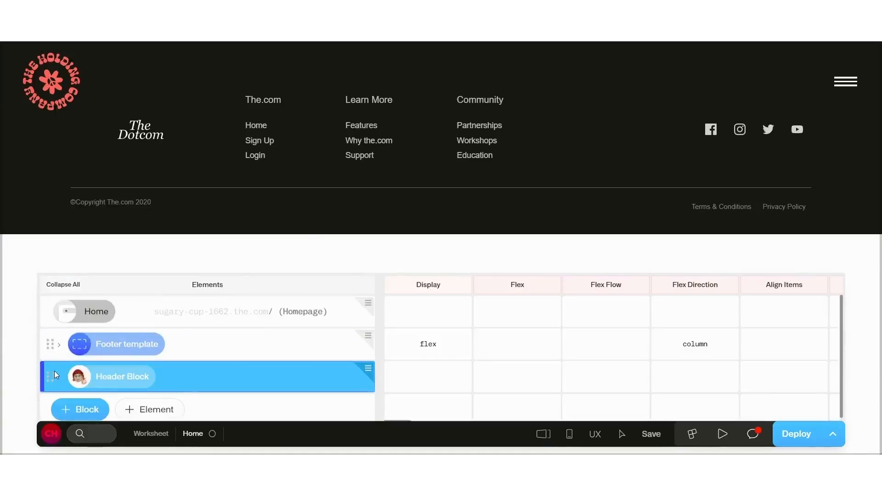
pyautogui.moveTo(51, 372); pyautogui.dragTo(46, 330)
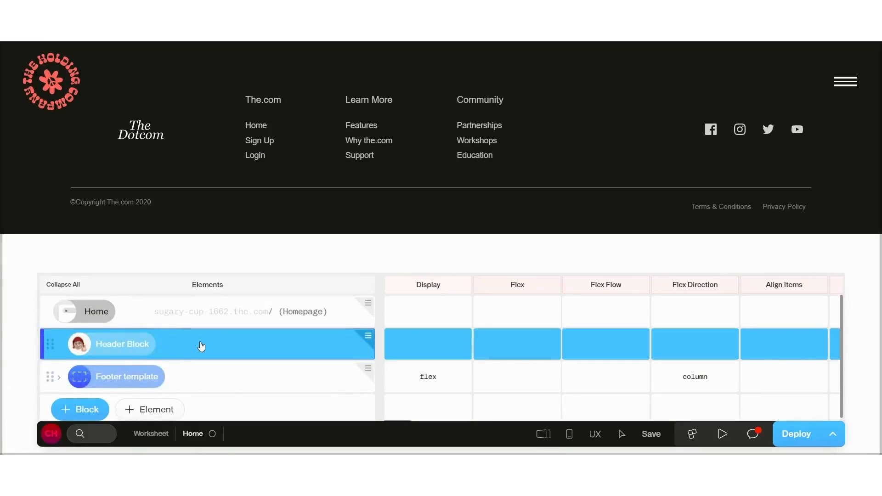
pyautogui.click(655, 436)
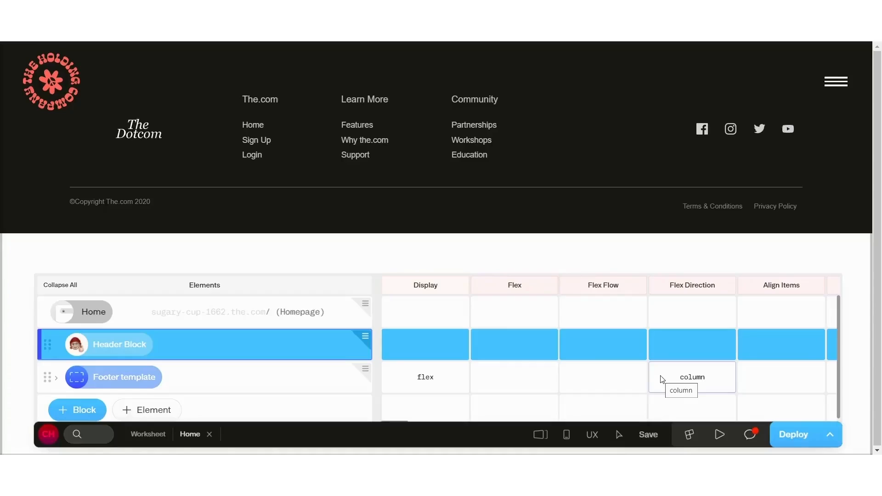
# Add a div element labelled "Header" to the Home page and place it above the Header Block
pyautogui.click(163, 410)
pyautogui.write('div')
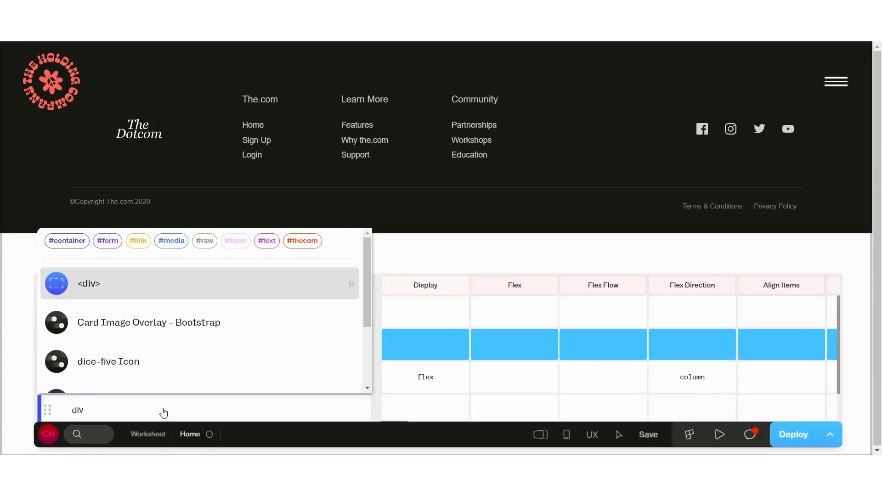
pyautogui.click(164, 285)
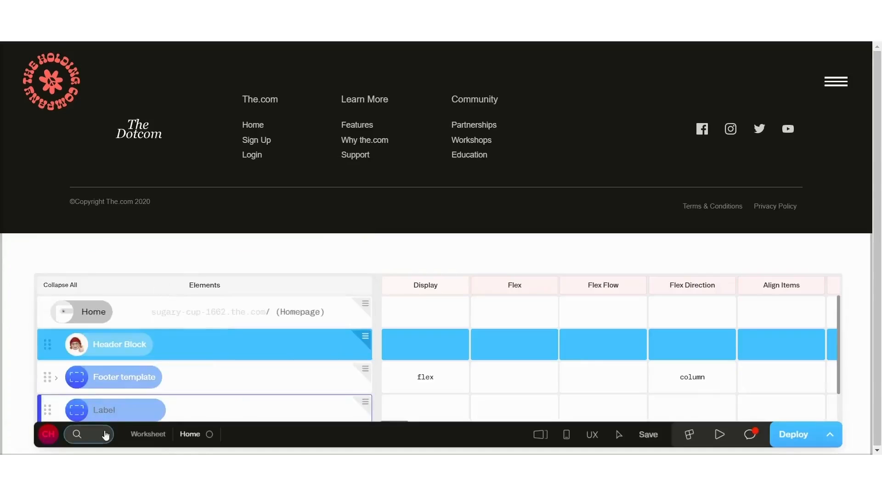
pyautogui.write('Header')
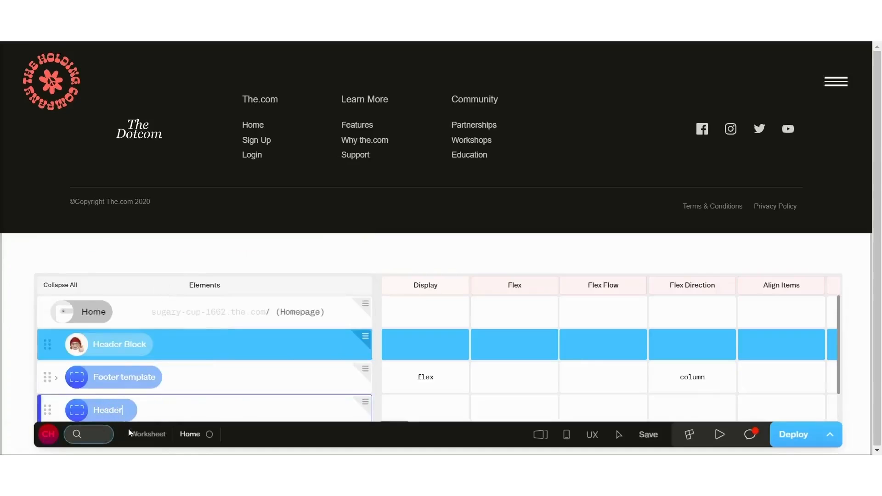
pyautogui.click(206, 382)
pyautogui.click(143, 414)
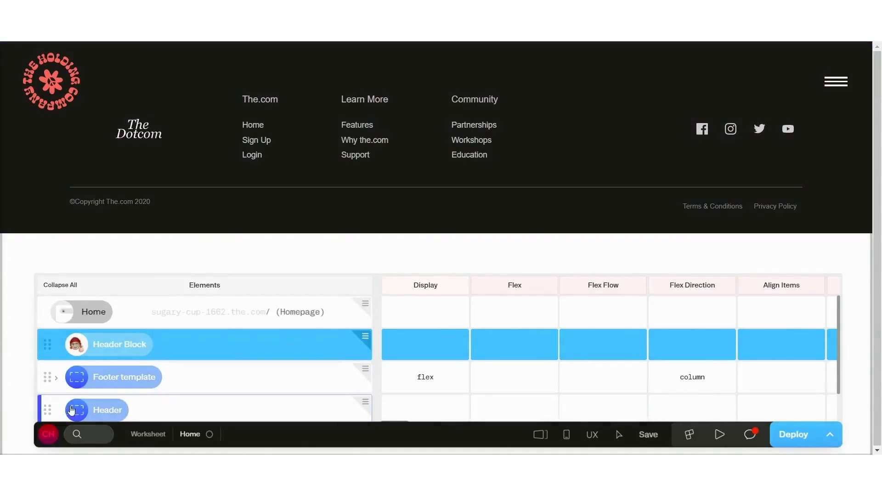
pyautogui.moveTo(47, 409); pyautogui.dragTo(45, 333)
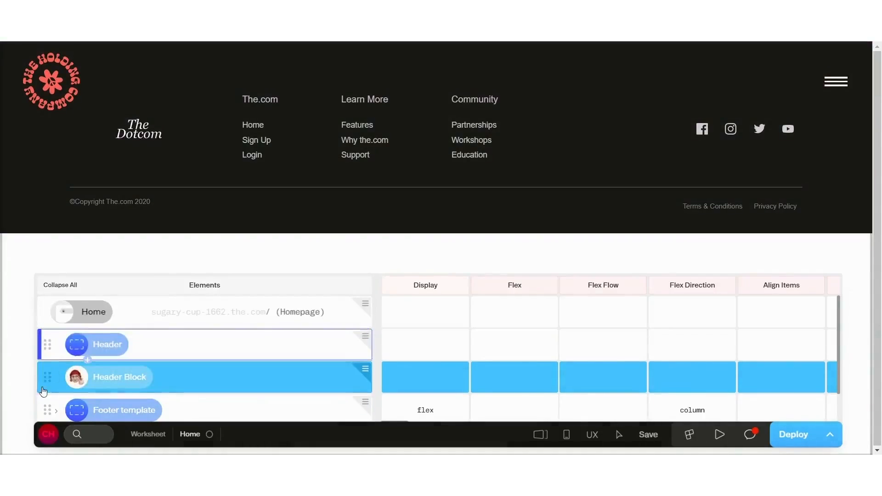
# Nest the Header Block inside the Header element and give the Header a four-sided margin of 10px 10px 10px 10px
pyautogui.moveTo(45, 381); pyautogui.dragTo(56, 356)
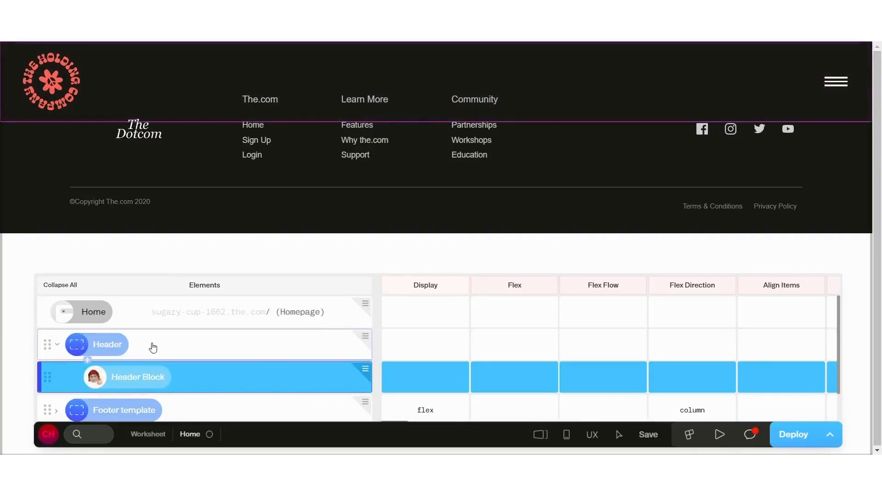
pyautogui.click(398, 340)
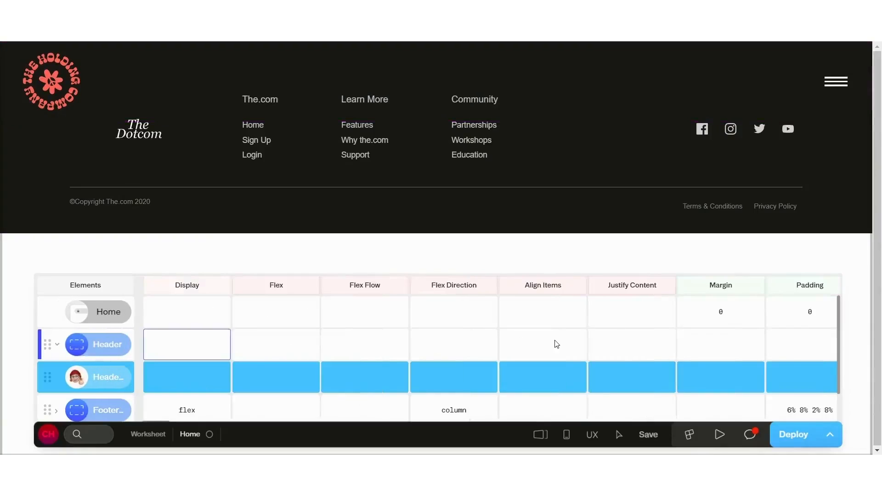
pyautogui.hscroll(5, 557, 344)
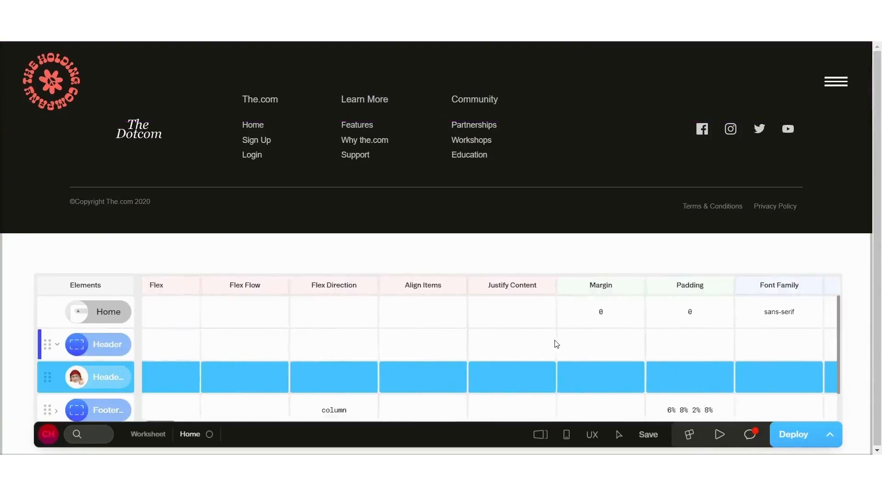
pyautogui.doubleClick(438, 350)
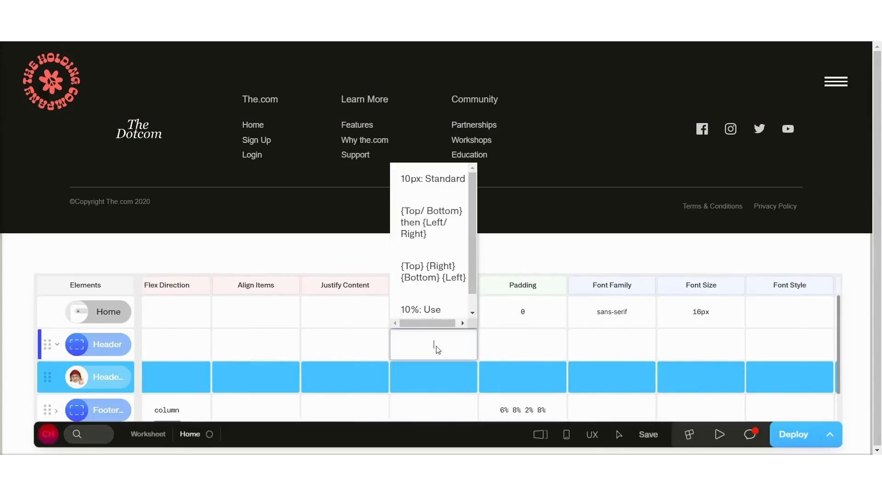
pyautogui.click(448, 294)
pyautogui.doubleClick(404, 349)
pyautogui.click(399, 347)
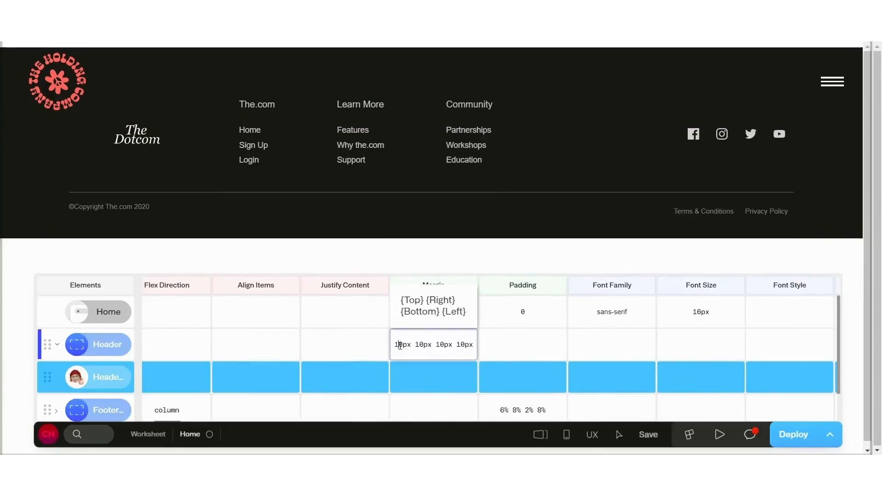
# Change the Header element's margin to 0px 0px 140px 0px and save the page
pyautogui.press('BackSpace')
pyautogui.click(419, 344)
pyautogui.press('BackSpace')
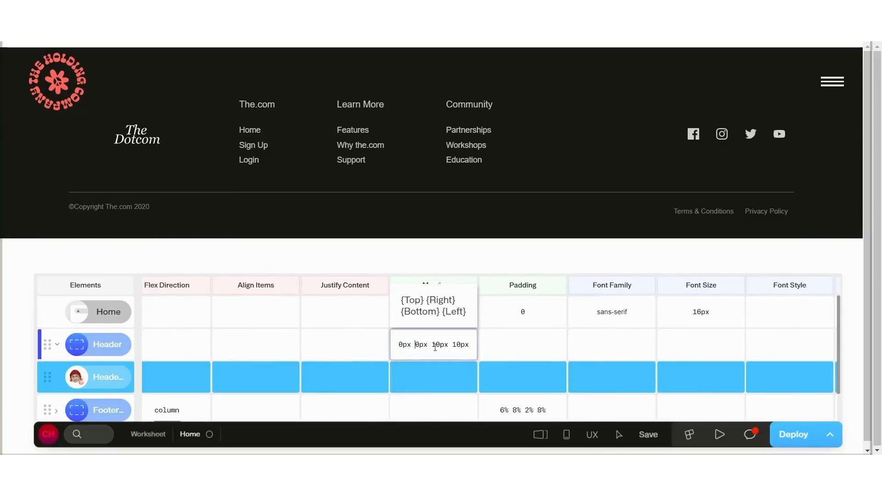
pyautogui.click(437, 344)
pyautogui.write('4')
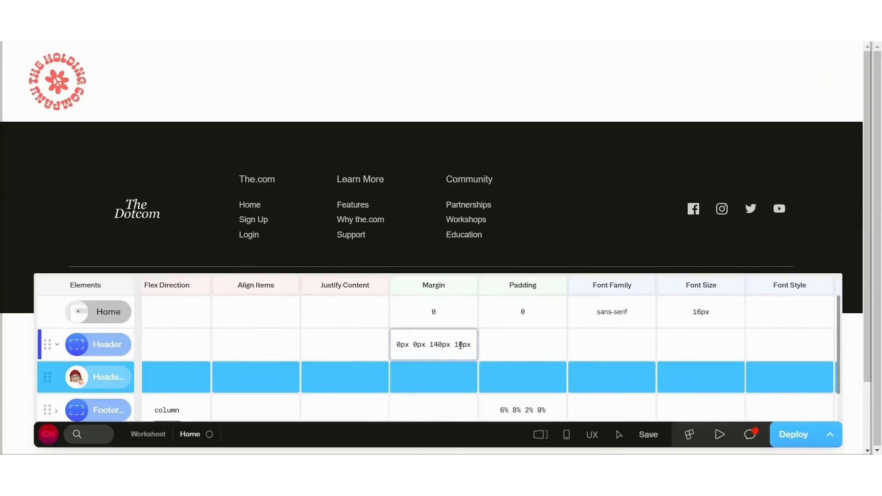
pyautogui.click(460, 345)
pyautogui.press('BackSpace')
pyautogui.click(503, 347)
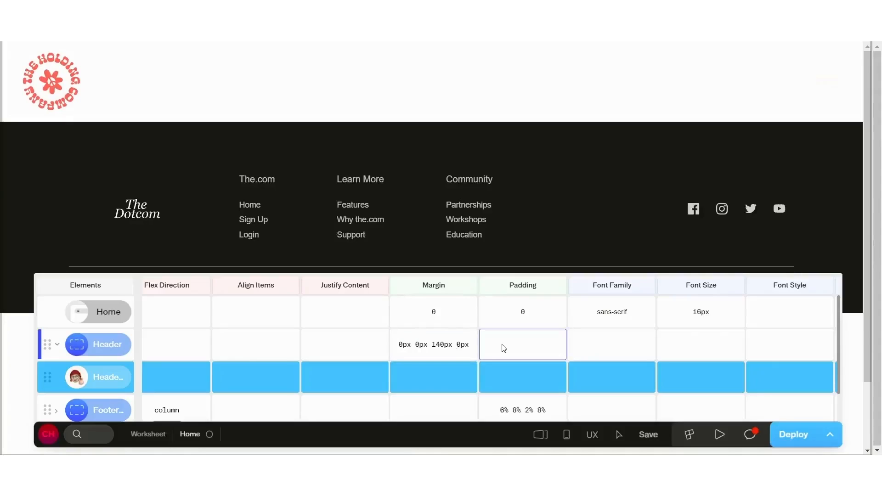
pyautogui.click(652, 436)
# Set the Header Block's Logo attribute to the logo-reciclaje.png image
pyautogui.hscroll(-5, 228, 374)
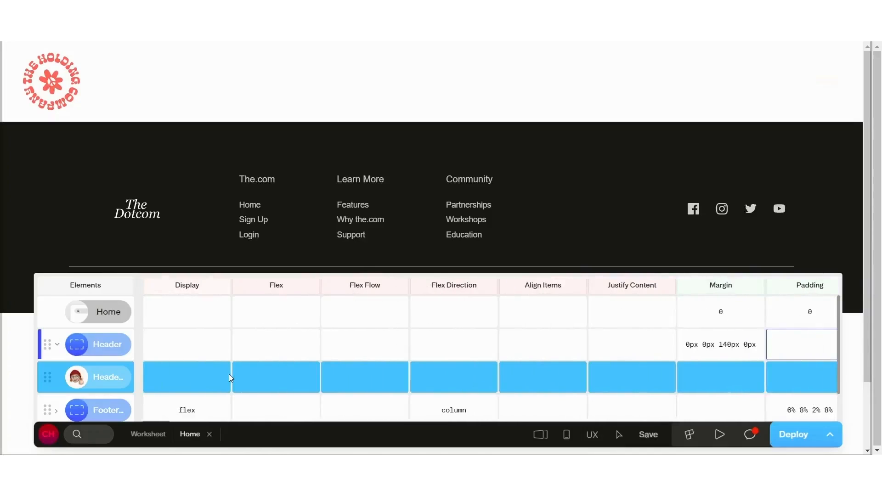
pyautogui.click(94, 379)
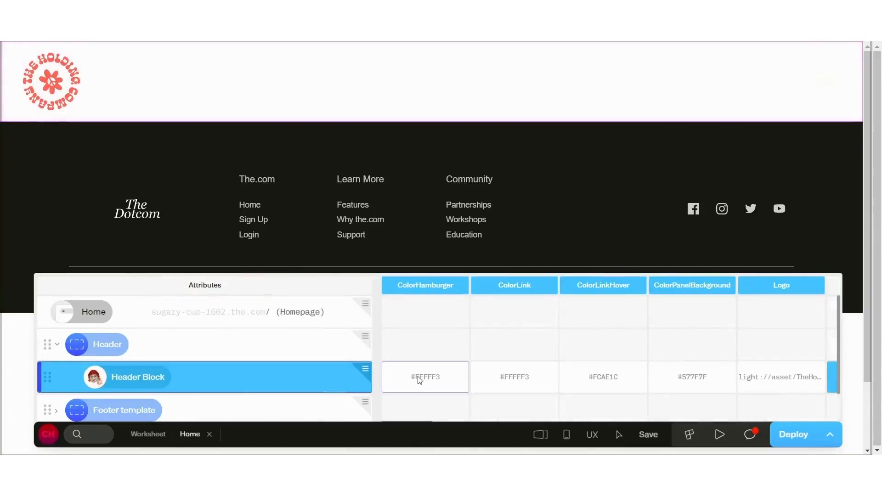
pyautogui.hscroll(5, 419, 381)
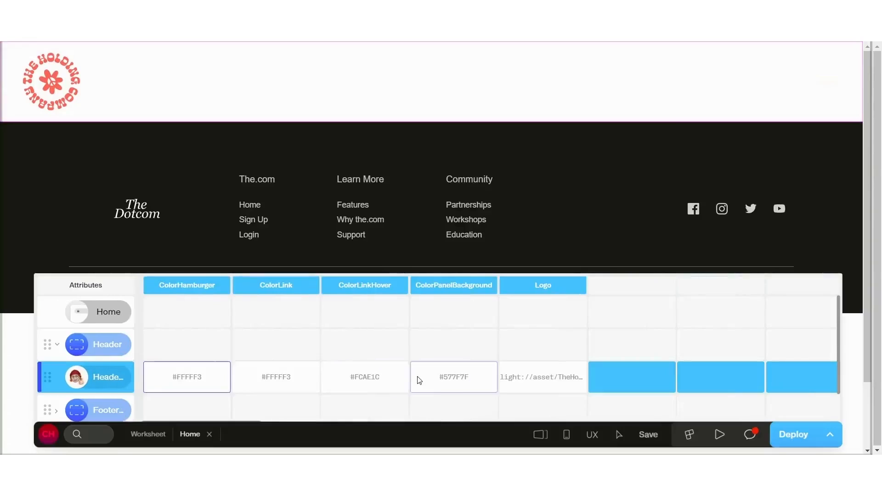
pyautogui.click(550, 377)
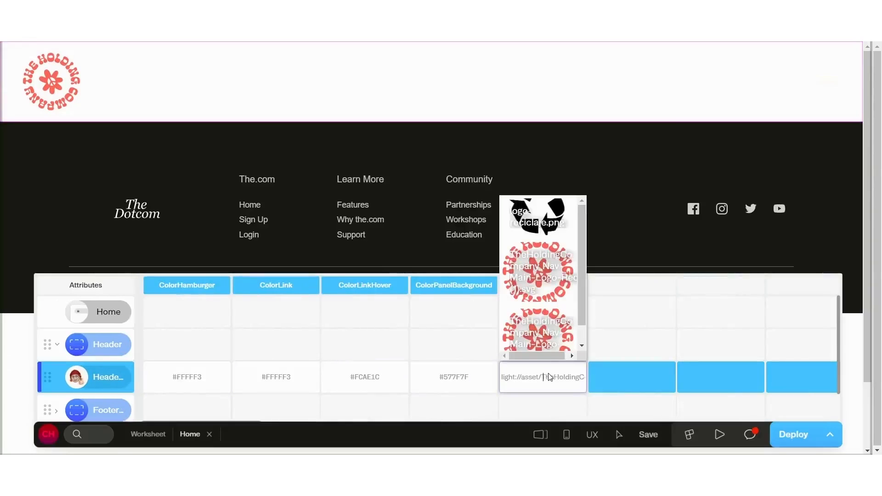
pyautogui.click(537, 219)
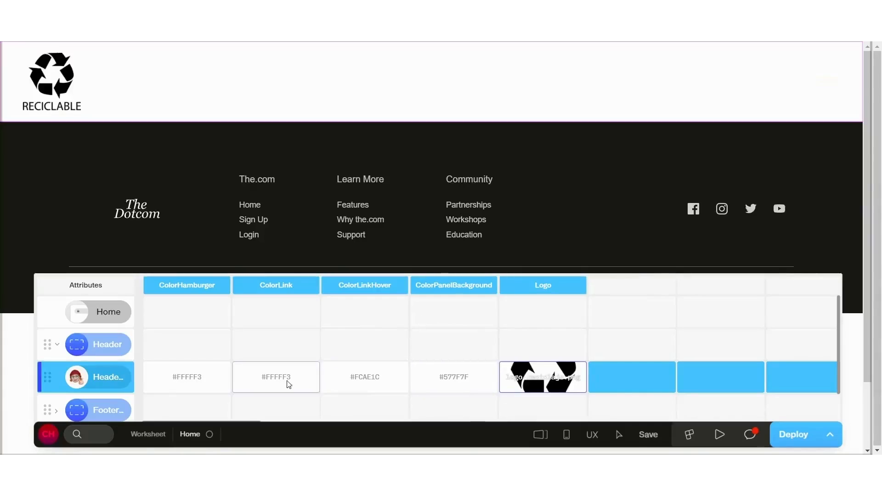
# Set the Header Block's ColorHamburger attribute to #000000 and save the page
pyautogui.click(190, 382)
pyautogui.write('#0000')
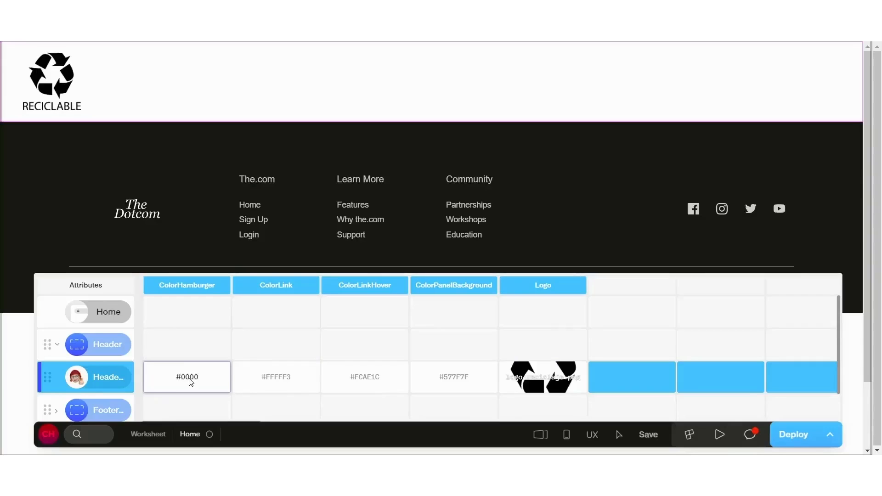
pyautogui.write('00')
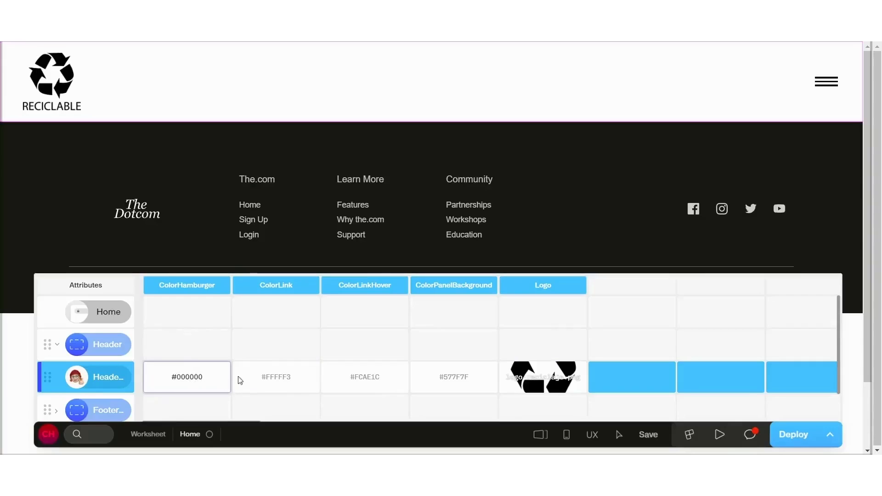
pyautogui.click(272, 383)
pyautogui.click(342, 390)
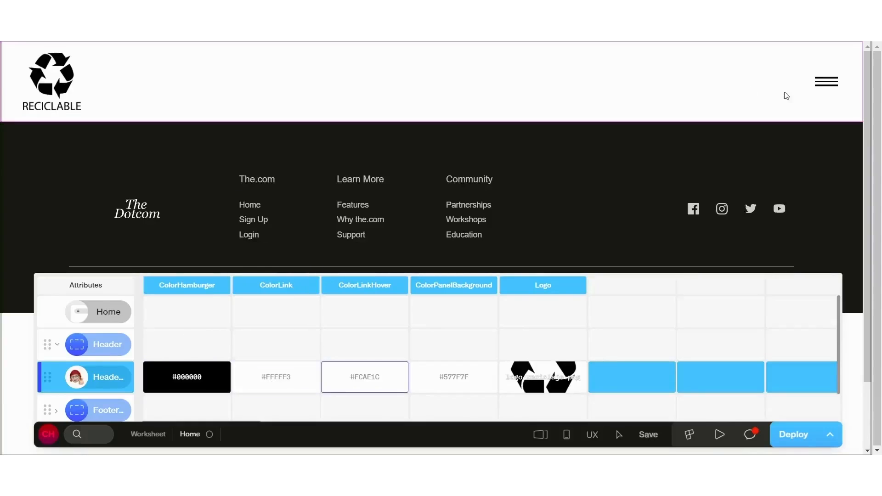
pyautogui.click(652, 436)
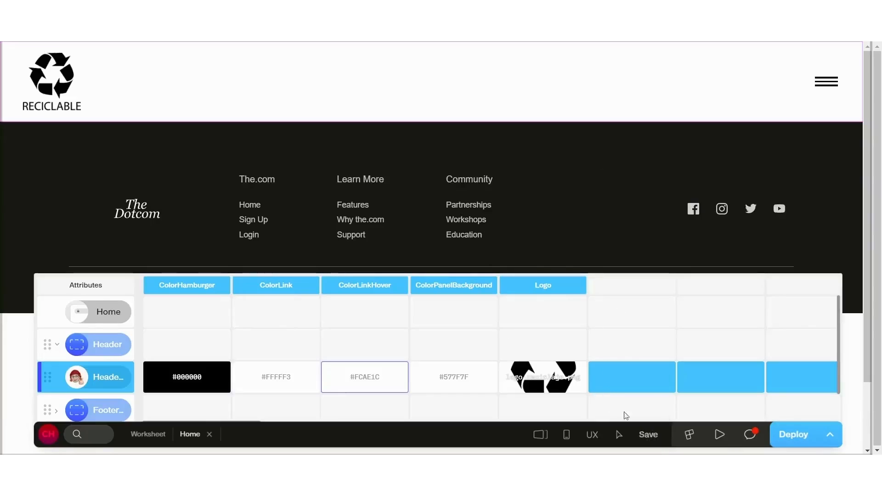
# Deploy the Home page and try opening and closing the sliding menu on the live site
pyautogui.click(825, 438)
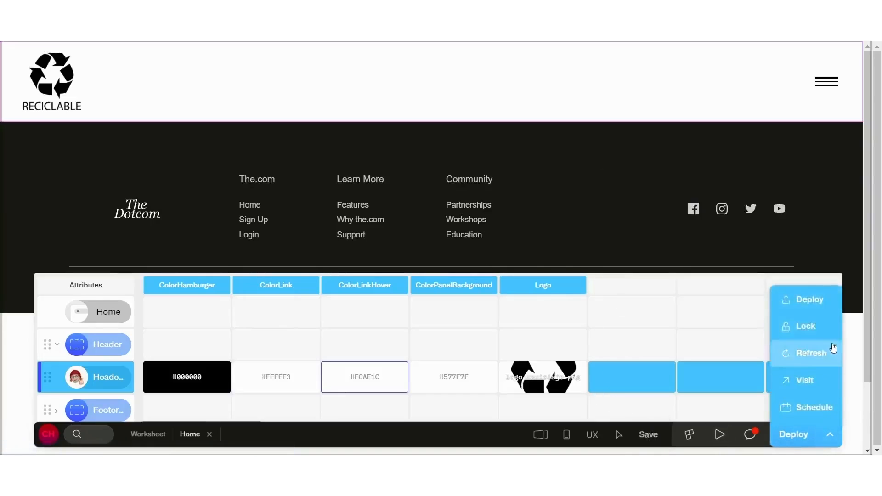
pyautogui.click(808, 300)
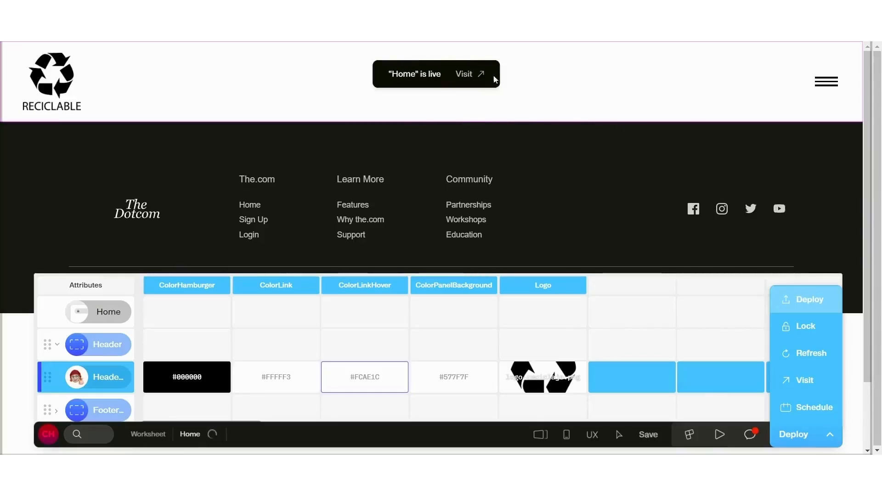
pyautogui.click(469, 74)
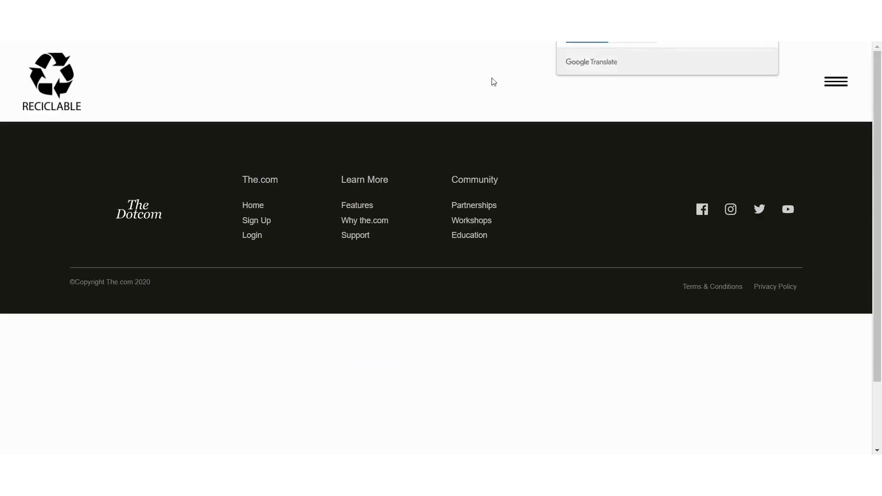
pyautogui.click(839, 88)
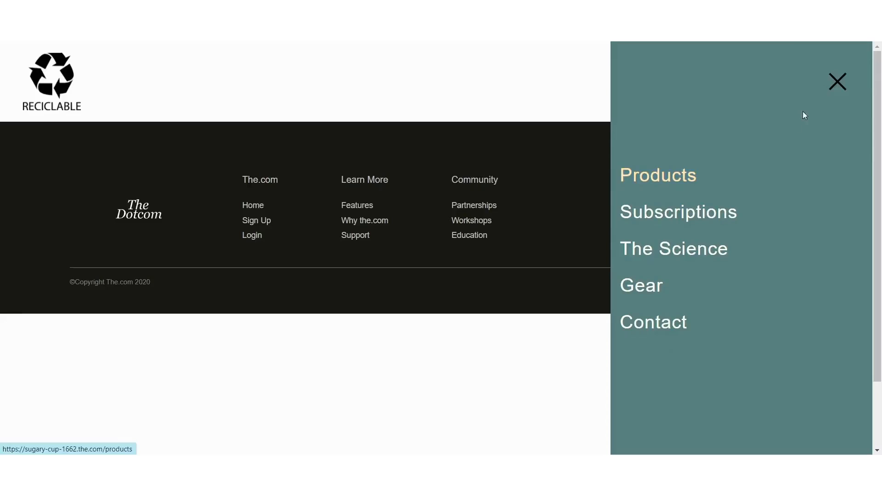
pyautogui.click(838, 82)
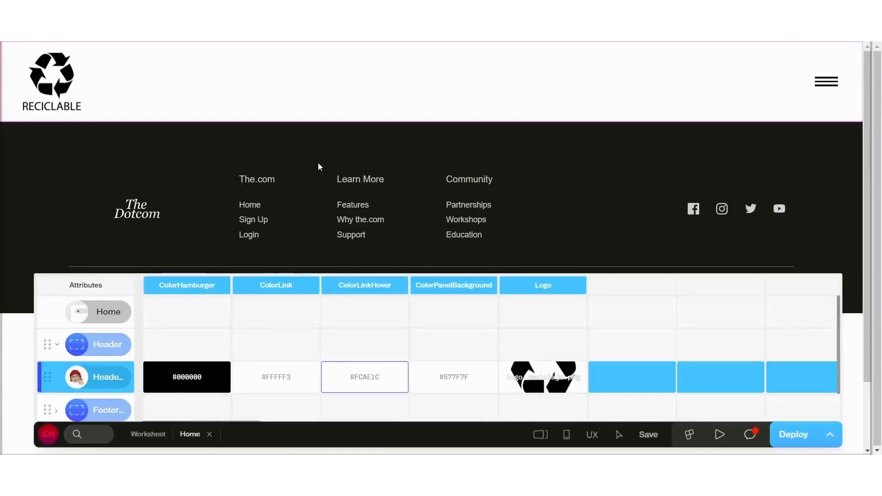
# Reopen the Home page, select the Header Block inside the Header element and open its sliding menu in the preview
pyautogui.click(539, 208)
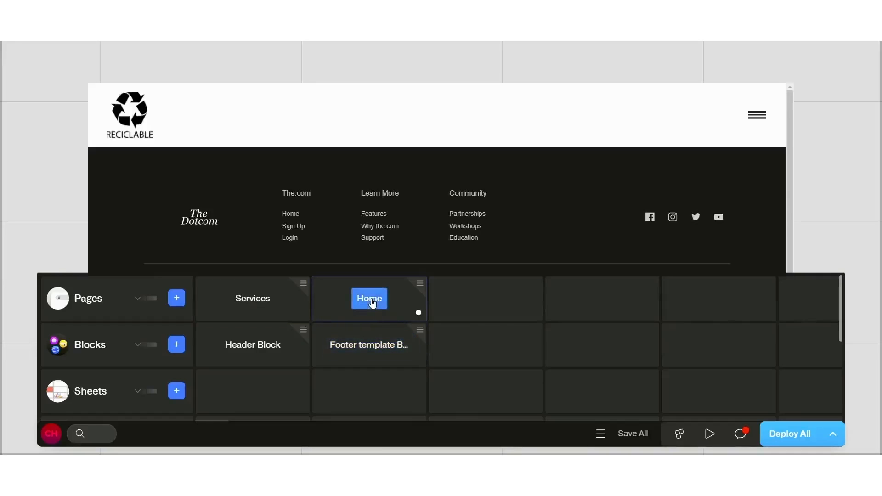
pyautogui.click(373, 304)
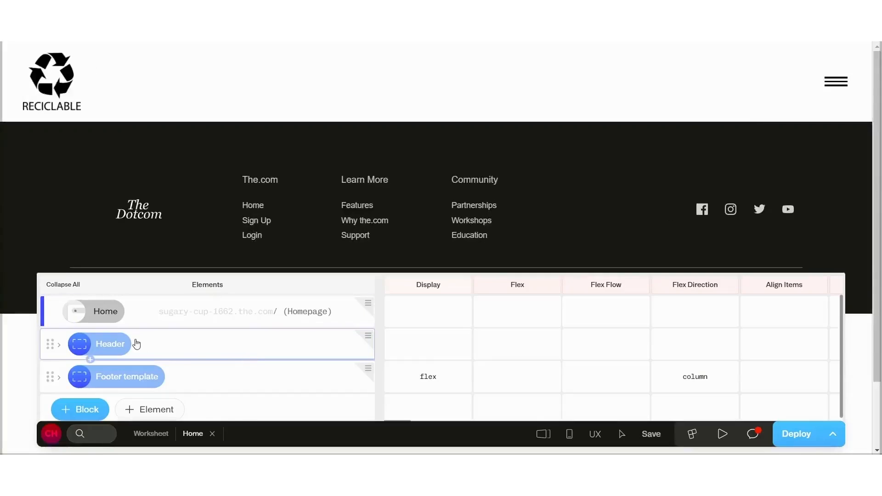
pyautogui.click(60, 350)
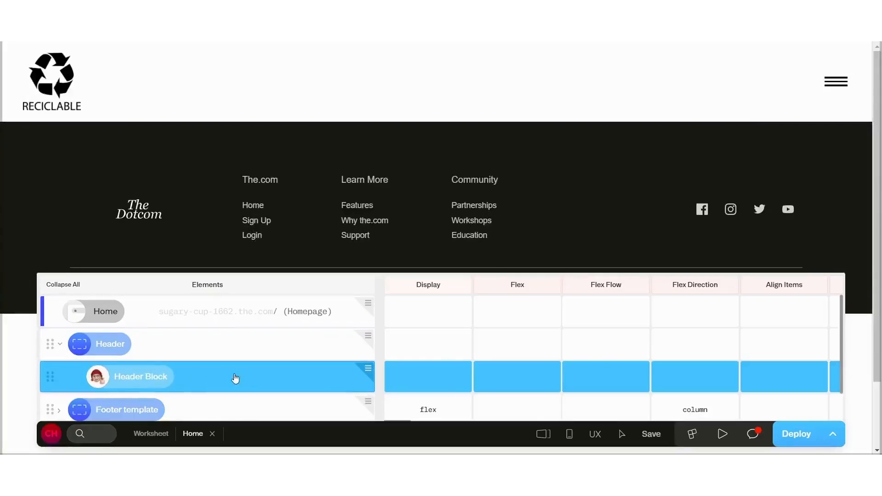
pyautogui.click(443, 390)
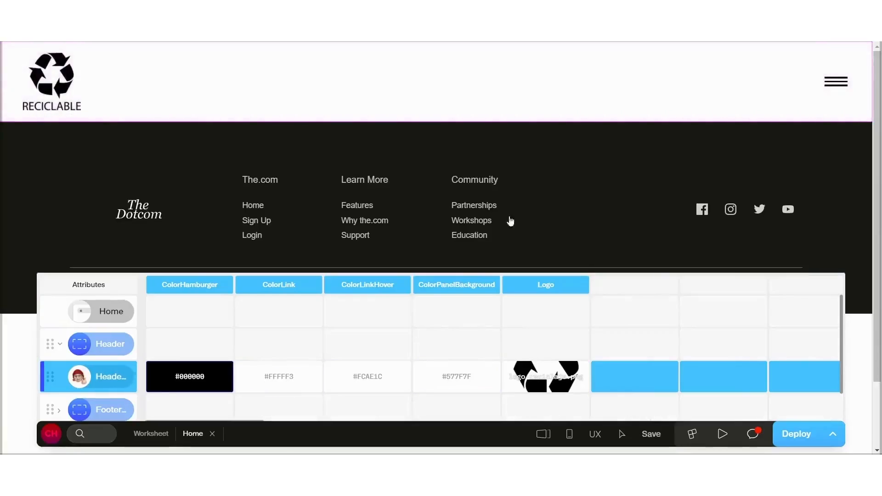
pyautogui.click(836, 82)
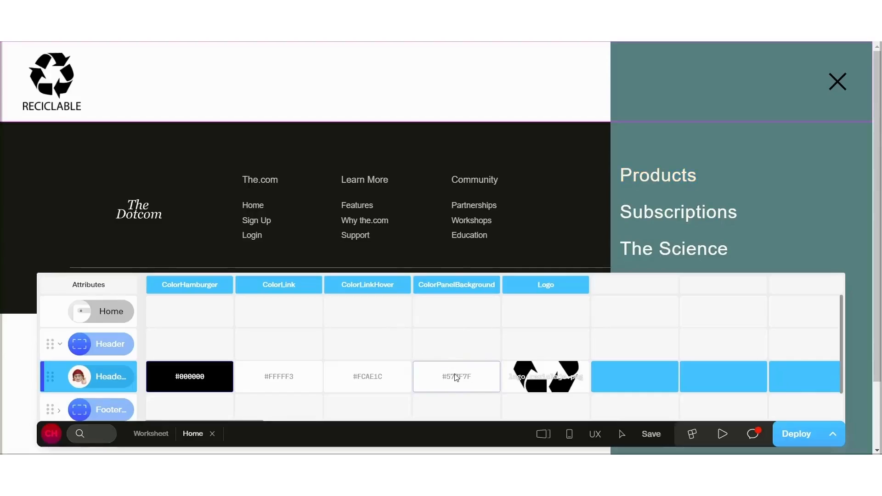
# Set the Header Block's ColorPanelBackground to blue, close the sliding menu in the preview and save the page
pyautogui.click(472, 380)
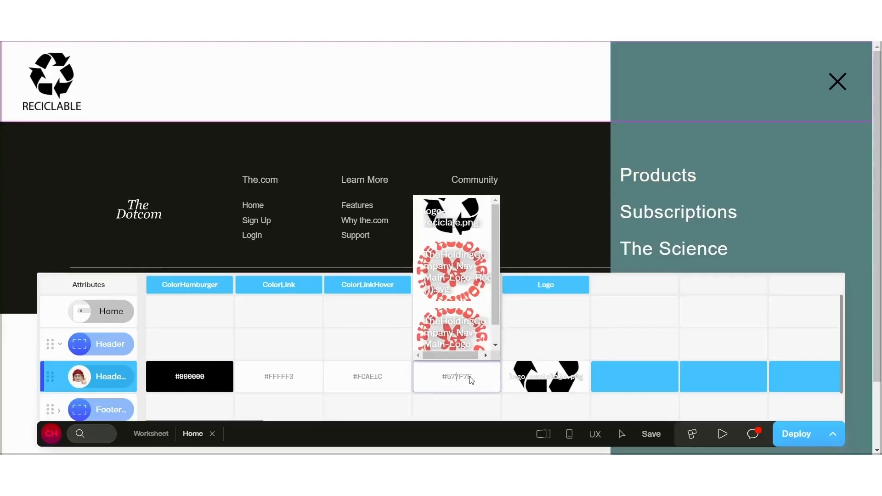
pyautogui.hotkey('ctrl', 'a')
pyautogui.write('blue')
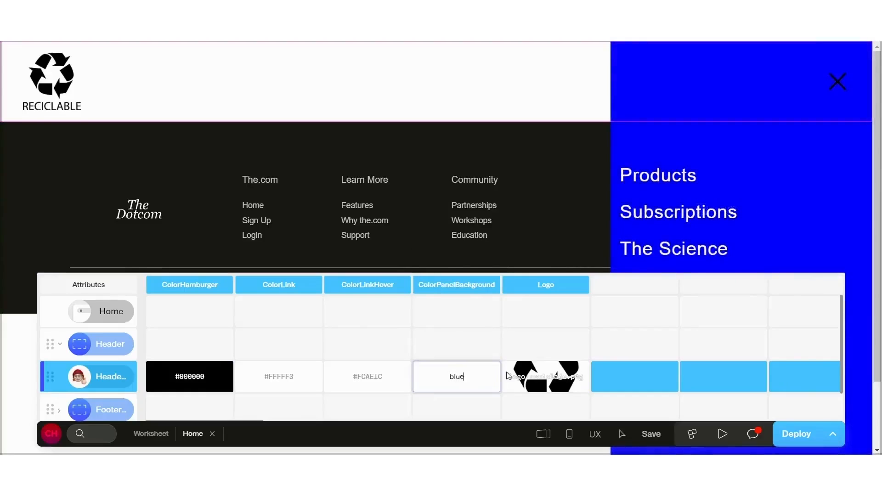
pyautogui.press('Return')
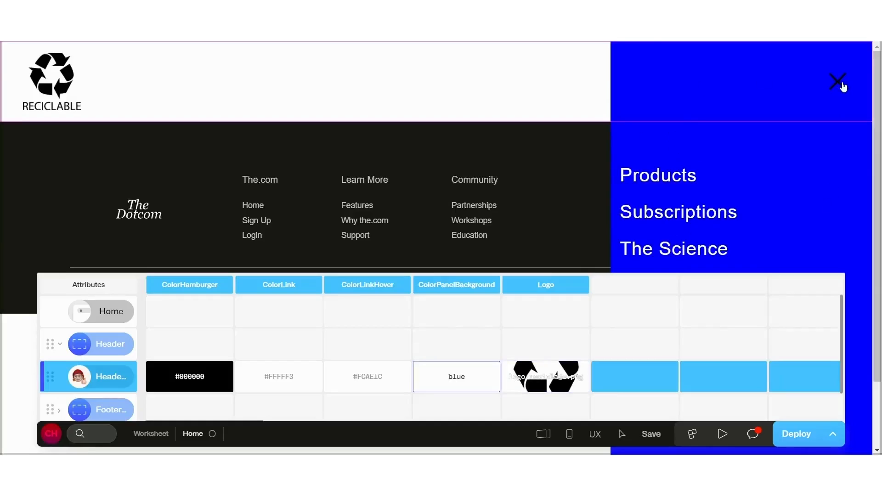
pyautogui.click(839, 84)
pyautogui.click(841, 85)
pyautogui.click(843, 86)
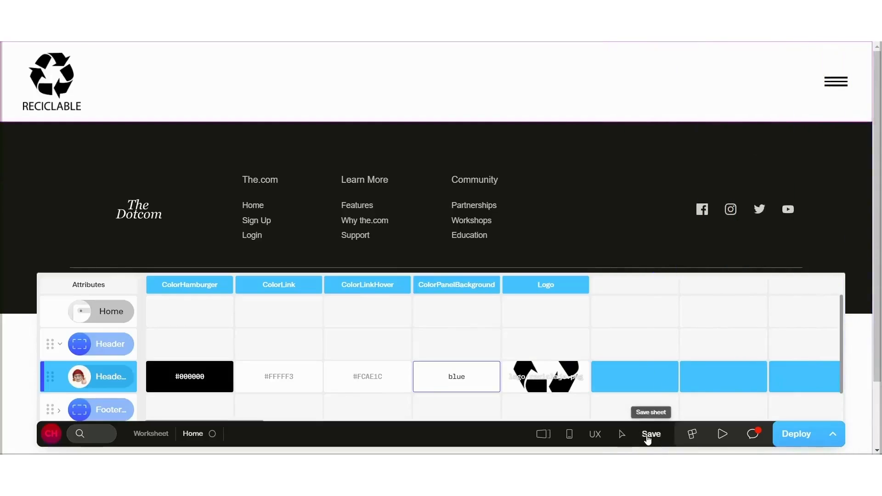
pyautogui.click(649, 436)
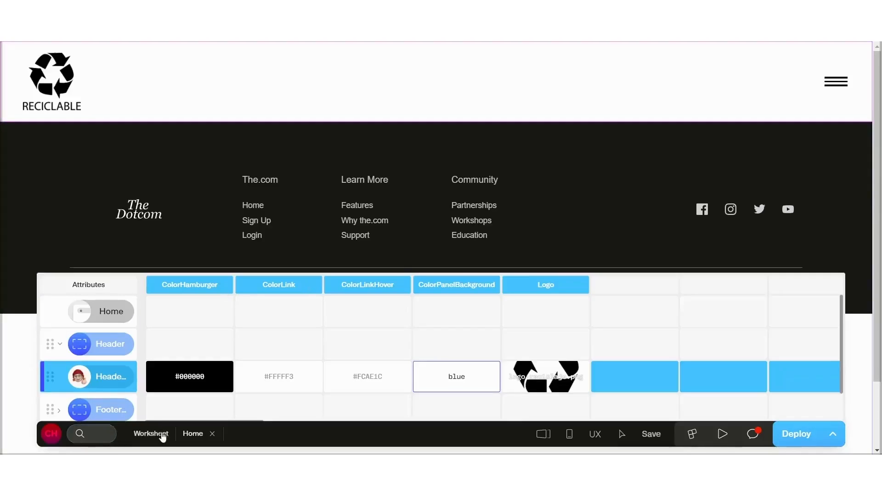
# Return to the site's worksheet and open the Addons settings
pyautogui.click(162, 436)
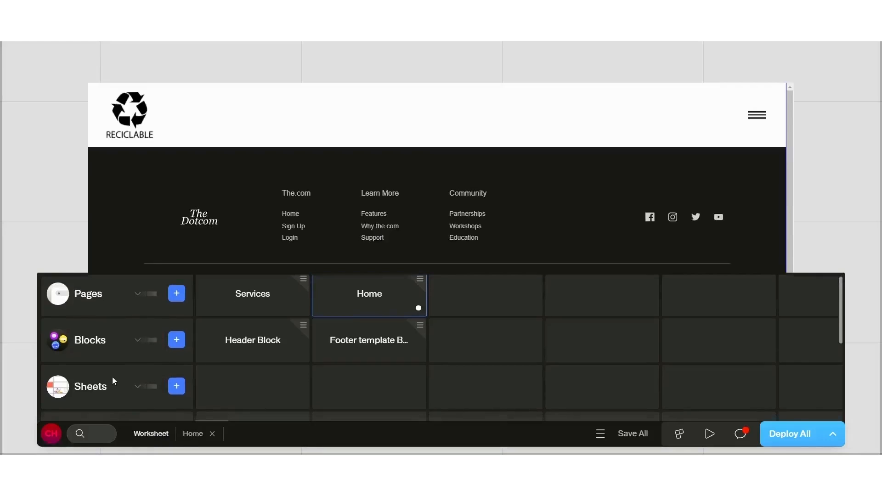
pyautogui.scroll(-3, 113, 381)
pyautogui.scroll(-1, 112, 376)
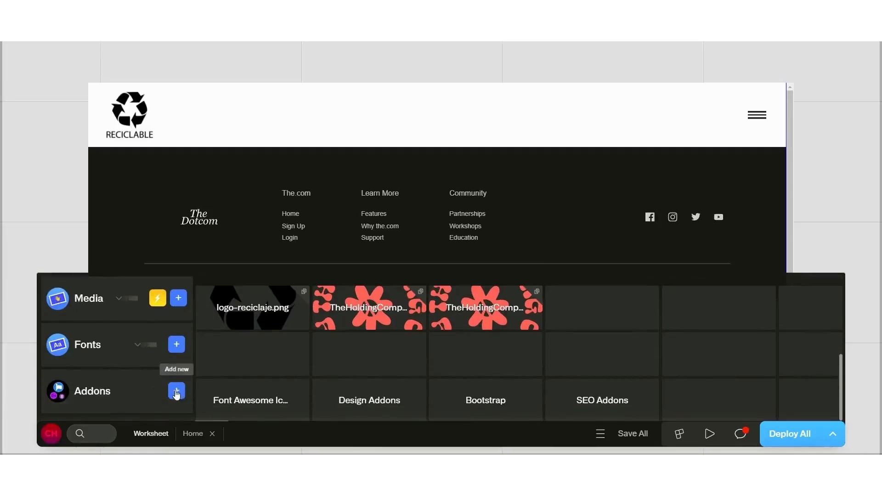
pyautogui.click(176, 391)
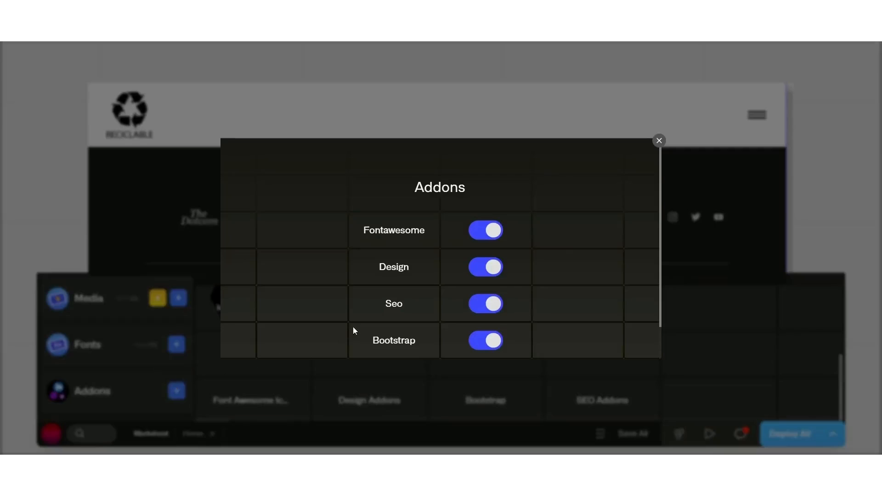
# Review the site's Addons list, close it and reopen the Home page for editing
pyautogui.scroll(-1, 541, 287)
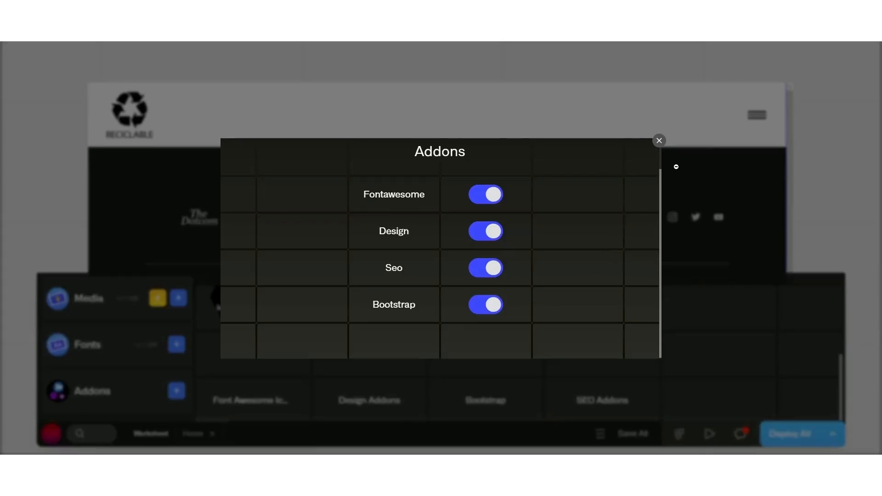
pyautogui.click(660, 142)
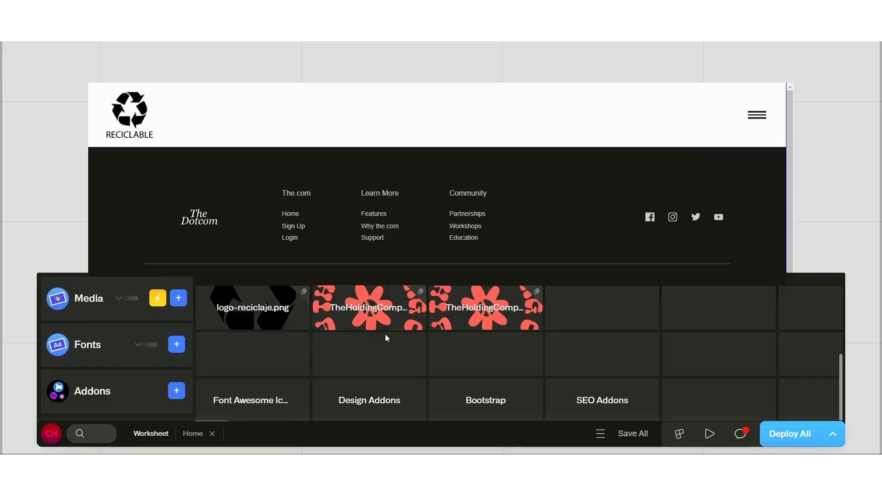
pyautogui.scroll(3, 385, 335)
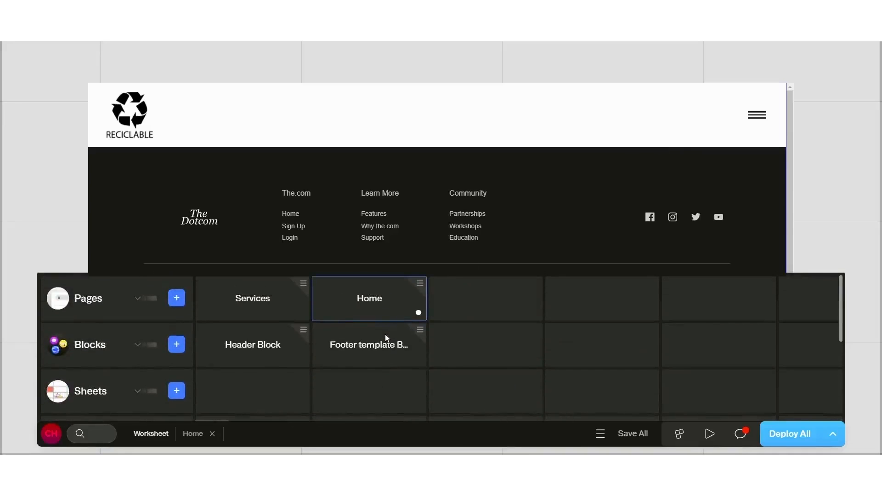
pyautogui.click(373, 310)
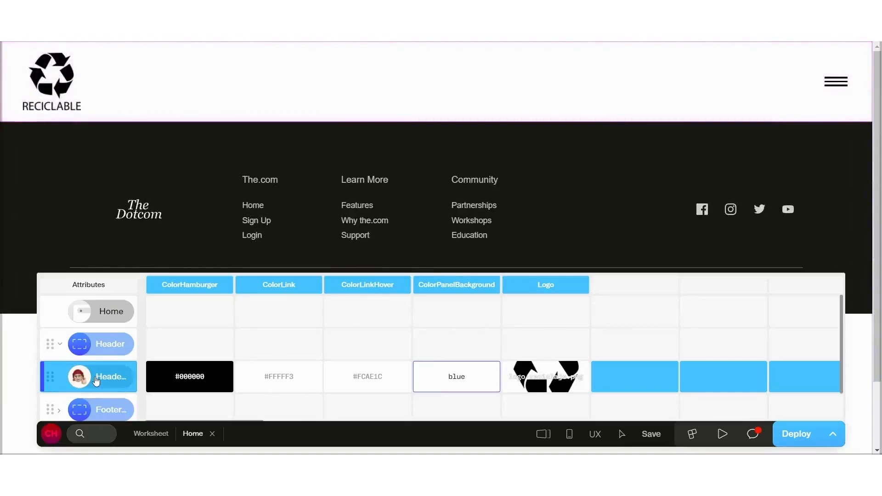
# Add the Navbar Template - Bootstrap element below the Footer template on the Home page and collapse its Nav element
pyautogui.scroll(-1, 92, 380)
pyautogui.click(112, 402)
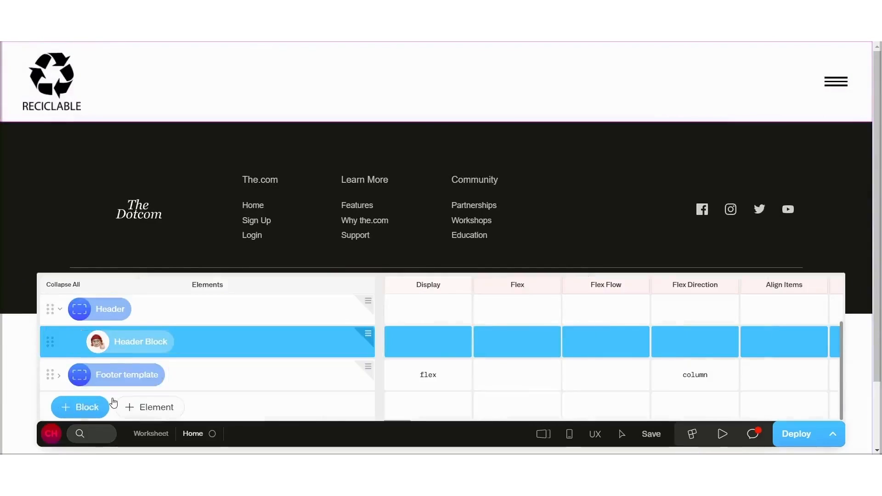
pyautogui.click(152, 412)
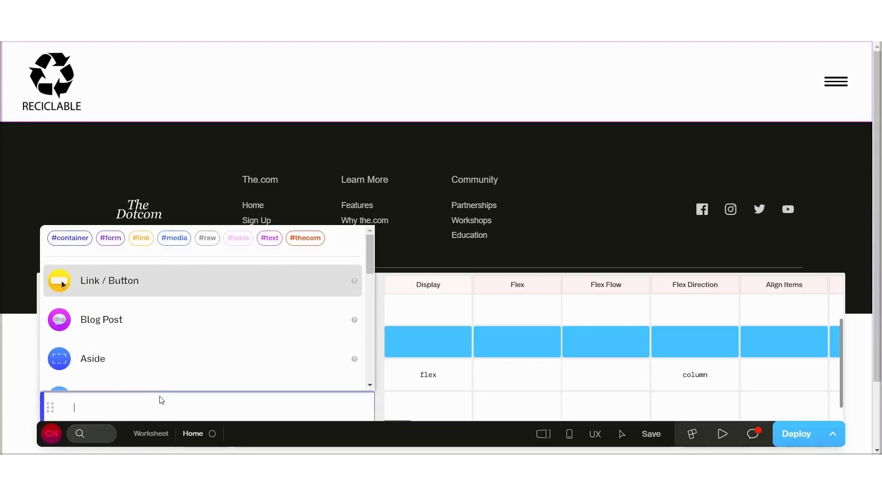
pyautogui.write('template')
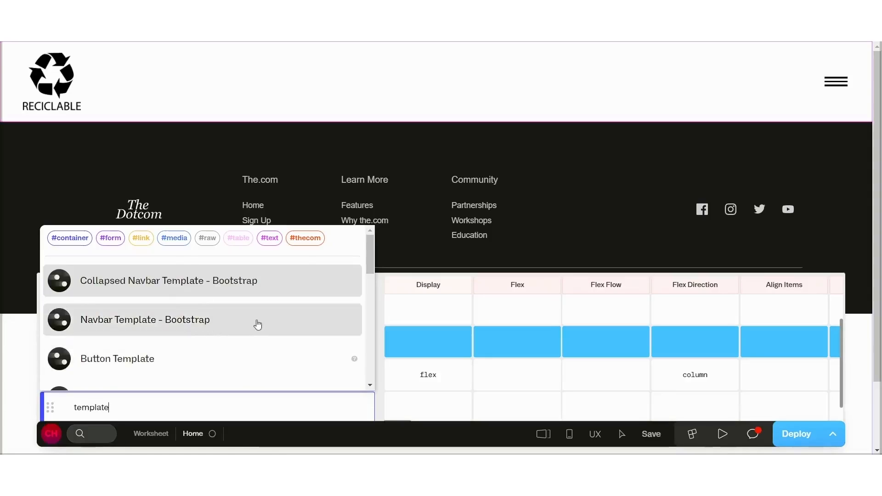
pyautogui.click(217, 321)
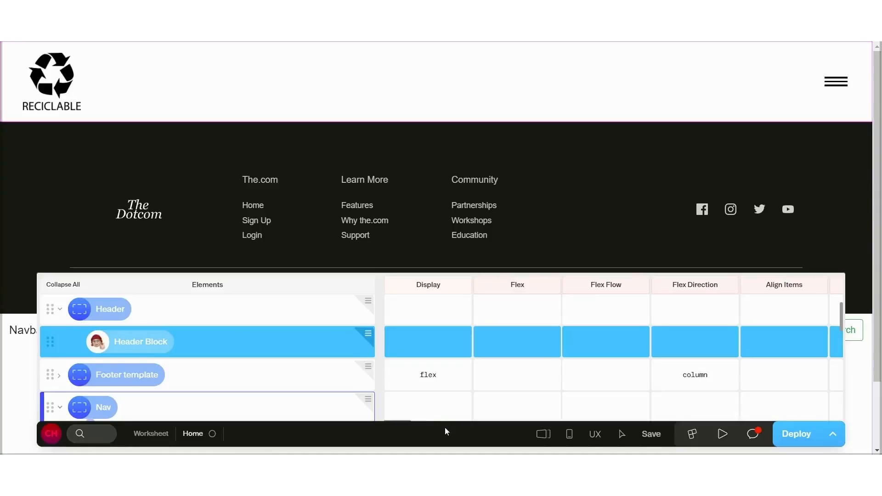
pyautogui.moveTo(445, 428); pyautogui.dragTo(451, 252)
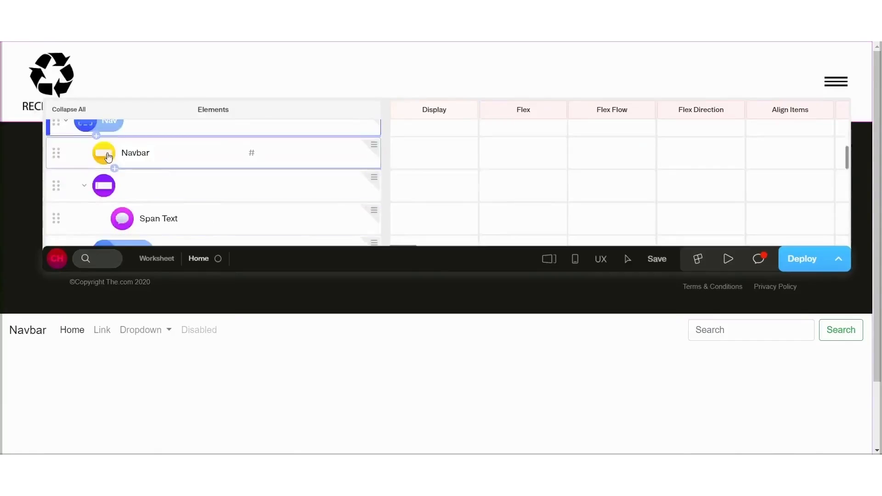
pyautogui.scroll(1, 108, 158)
pyautogui.click(67, 163)
# Add a Button Template element below the Nav element at the end of the Home page
pyautogui.click(148, 235)
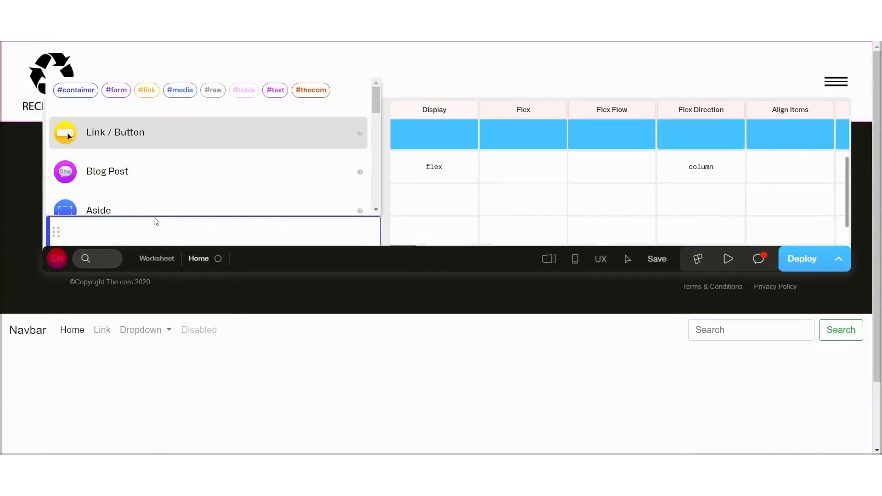
pyautogui.write('templ')
pyautogui.scroll(-1, 162, 208)
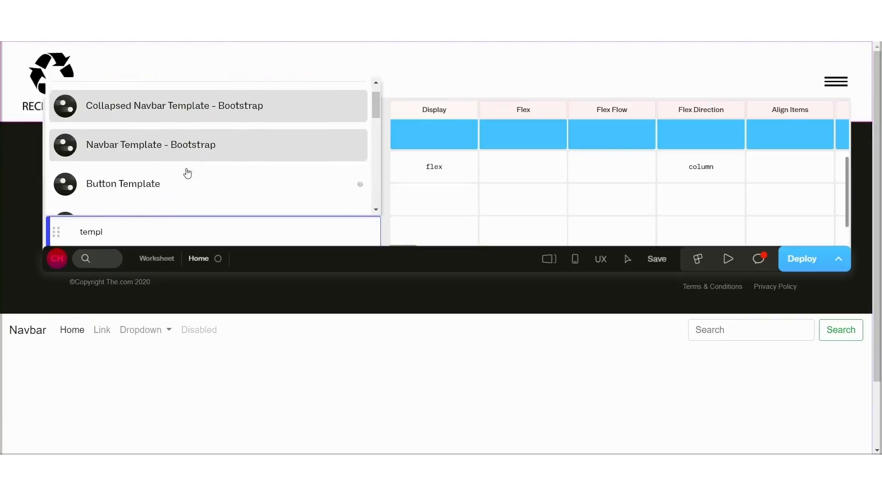
pyautogui.click(157, 181)
pyautogui.scroll(-1, 143, 244)
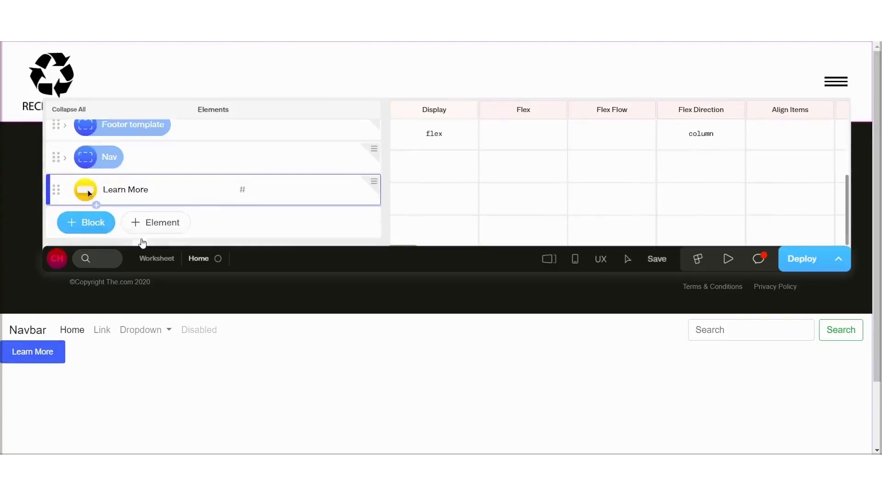
# Add a Card Section Template below the Learn More button, inspect its cards in the preview and collapse the element
pyautogui.click(168, 224)
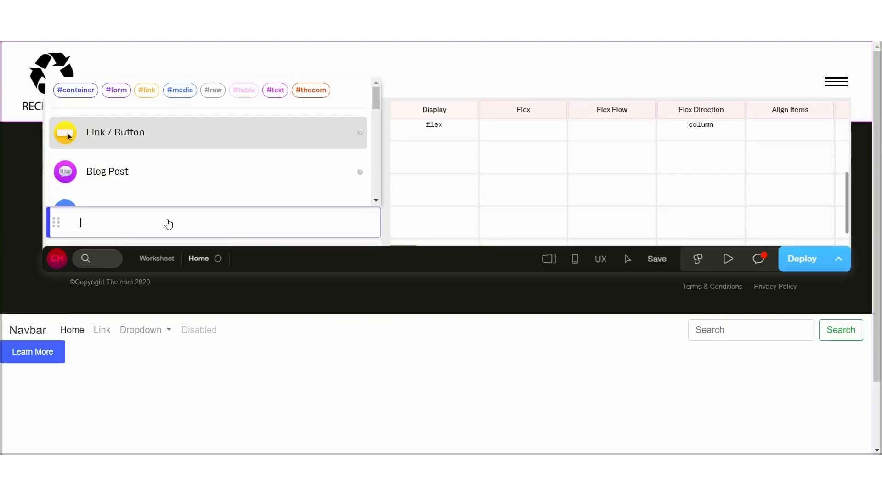
pyautogui.write('templa')
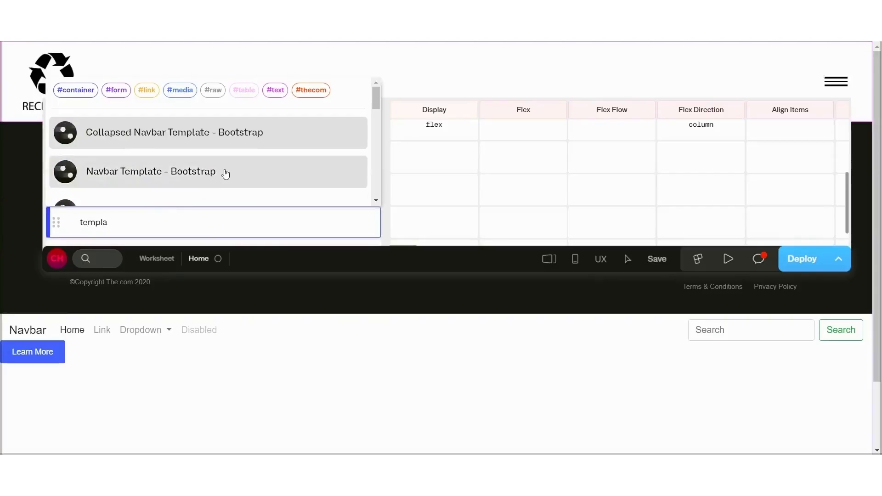
pyautogui.scroll(-3, 225, 173)
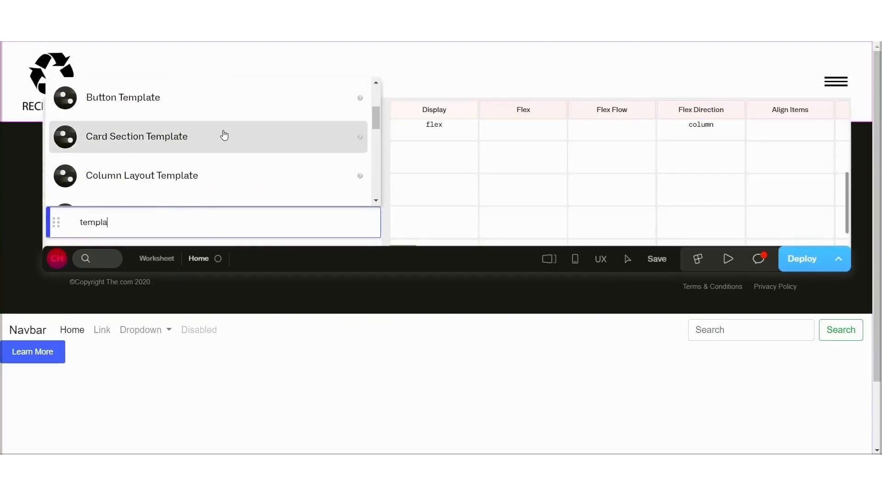
pyautogui.click(224, 135)
pyautogui.scroll(-4, 250, 349)
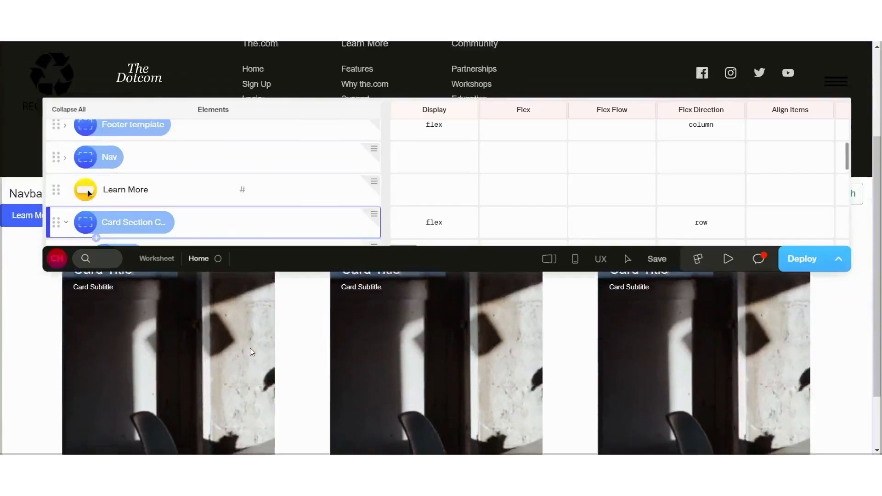
pyautogui.scroll(-1, 67, 222)
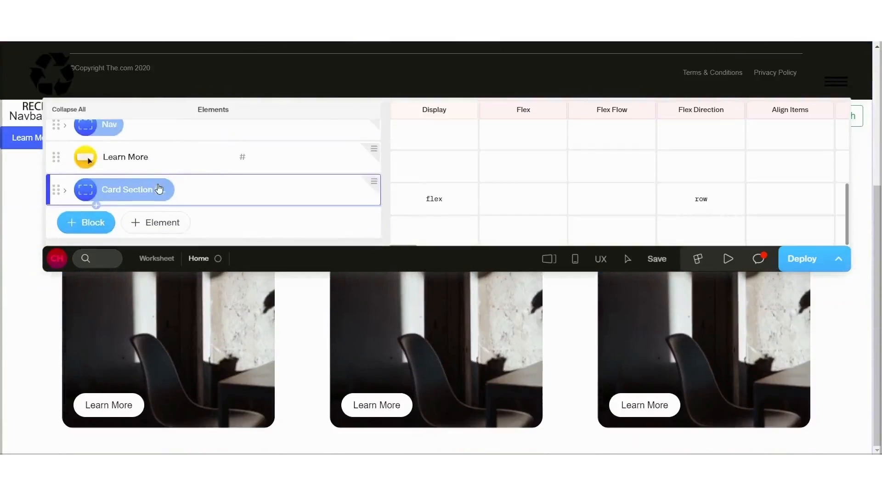
# Add the Contact template below the card section and collapse its element in the list
pyautogui.click(157, 222)
pyautogui.write('template')
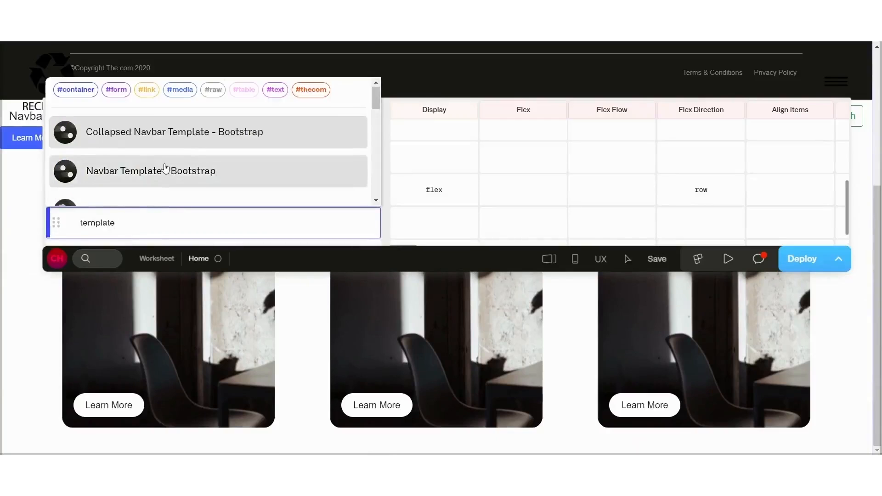
pyautogui.scroll(-3, 166, 166)
pyautogui.scroll(-2, 165, 169)
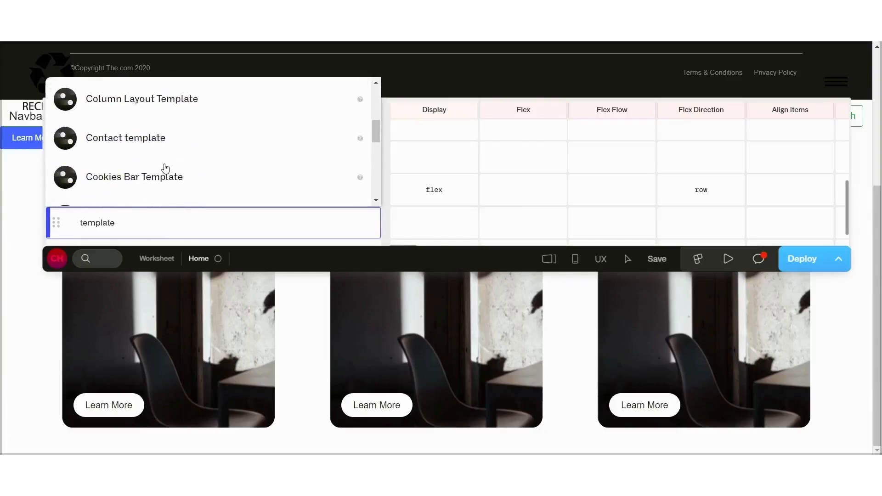
pyautogui.click(216, 142)
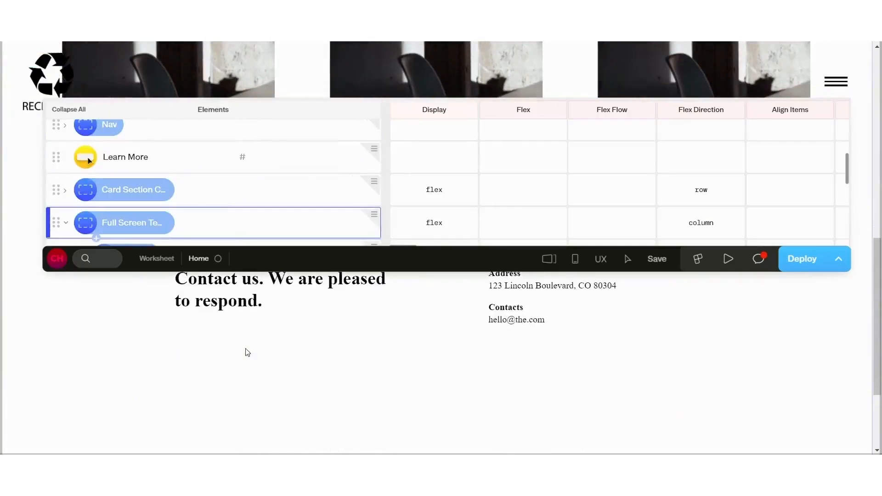
pyautogui.scroll(-1, 191, 202)
pyautogui.click(67, 182)
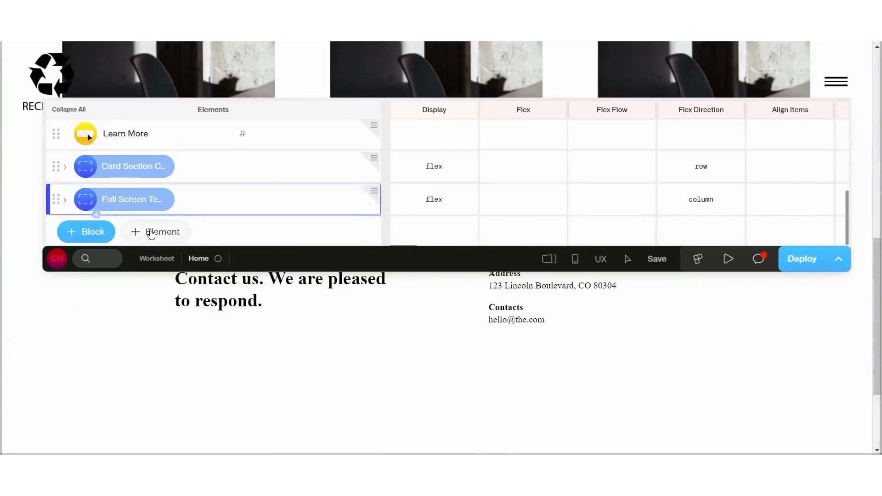
# Add a Cookies Bar Template below the contact section and collapse its element
pyautogui.click(153, 232)
pyautogui.write('template')
pyautogui.scroll(-5, 177, 181)
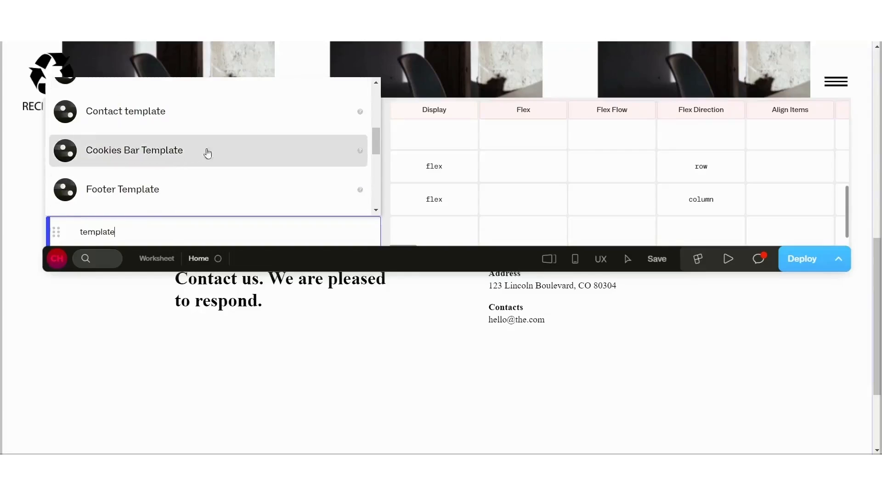
pyautogui.click(187, 151)
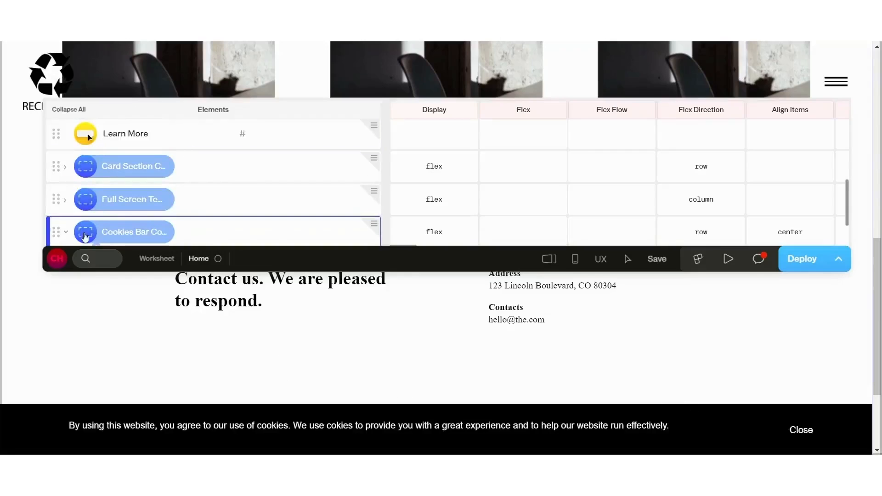
pyautogui.scroll(-1, 152, 193)
# Add a Feature Section Template below the cookies bar, inspect it in the preview and collapse its element
pyautogui.click(155, 221)
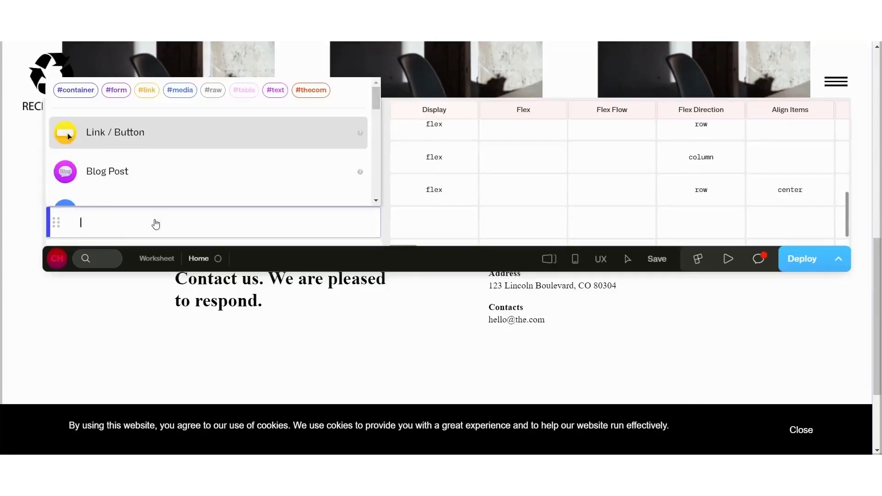
pyautogui.write('template')
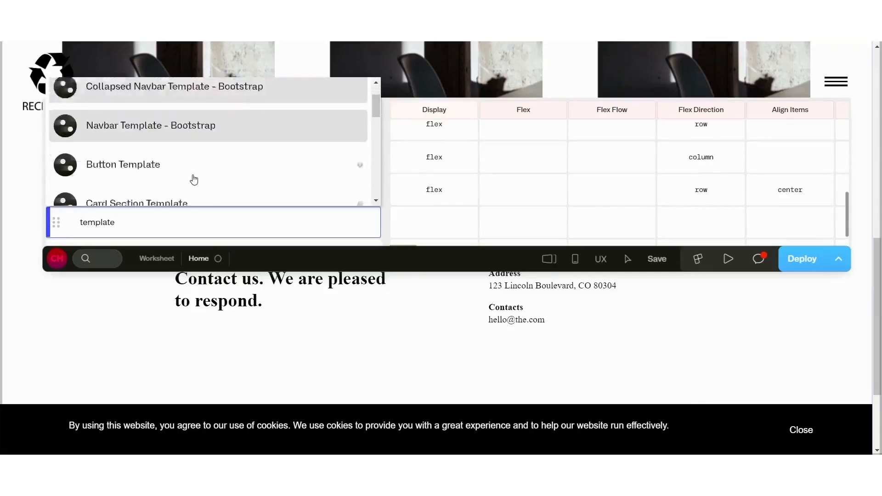
pyautogui.scroll(-6, 194, 180)
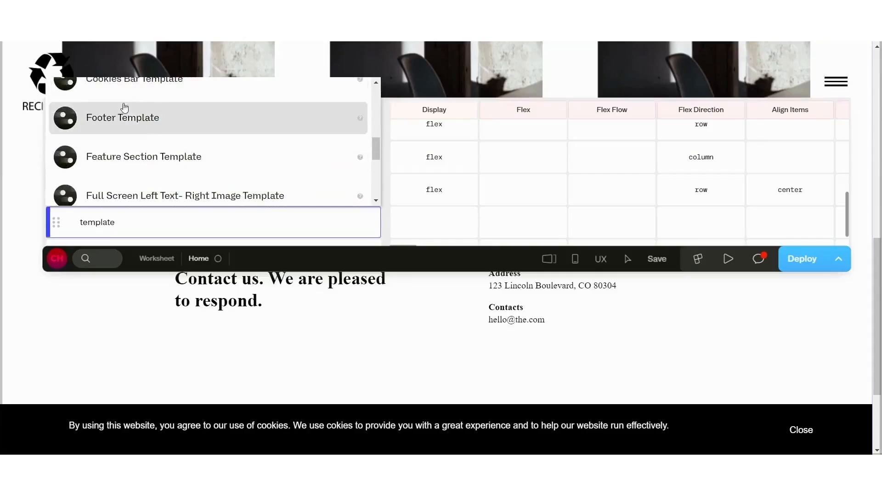
pyautogui.click(209, 159)
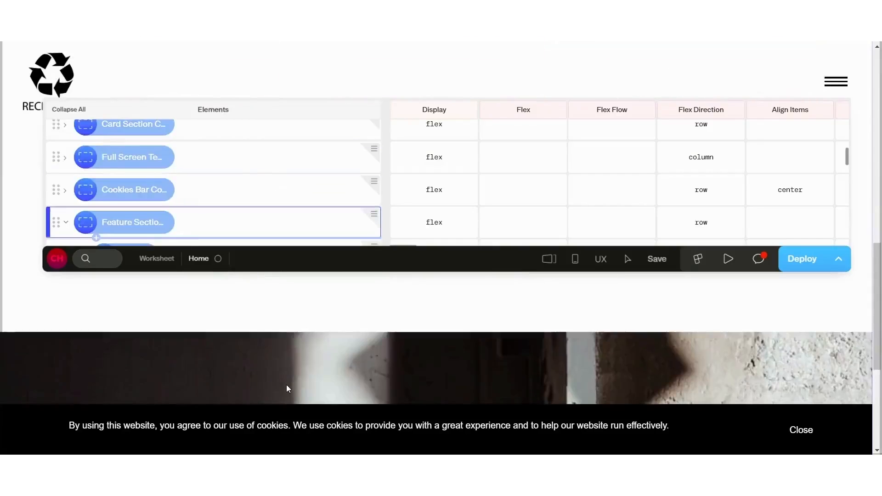
pyautogui.scroll(-7, 286, 384)
pyautogui.scroll(-1, 289, 389)
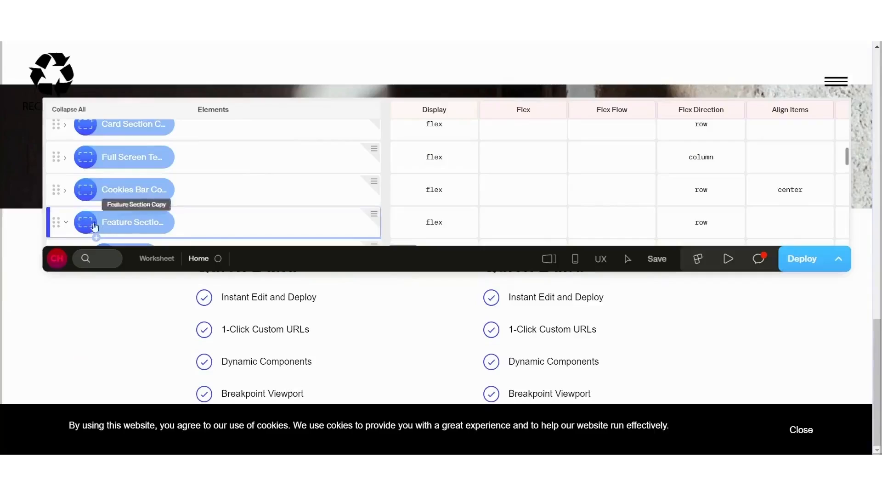
pyautogui.scroll(-1, 127, 243)
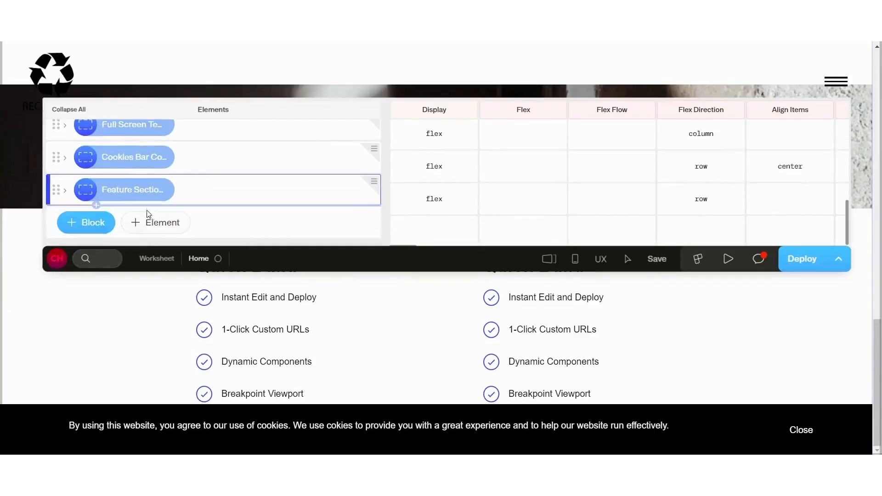
# Add a Hero-Image Template below the feature section, inspect it in the preview and collapse its element
pyautogui.click(155, 224)
pyautogui.write('template')
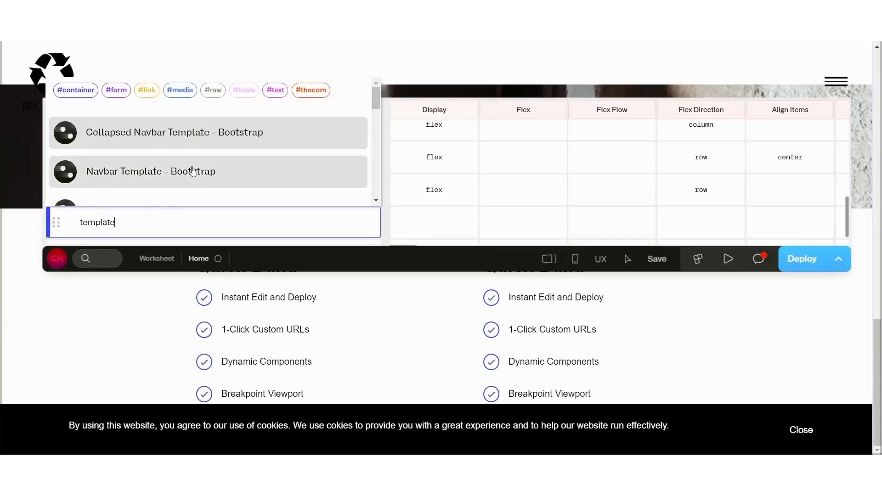
pyautogui.scroll(-2, 193, 169)
pyautogui.scroll(1, 193, 170)
pyautogui.scroll(-6, 192, 170)
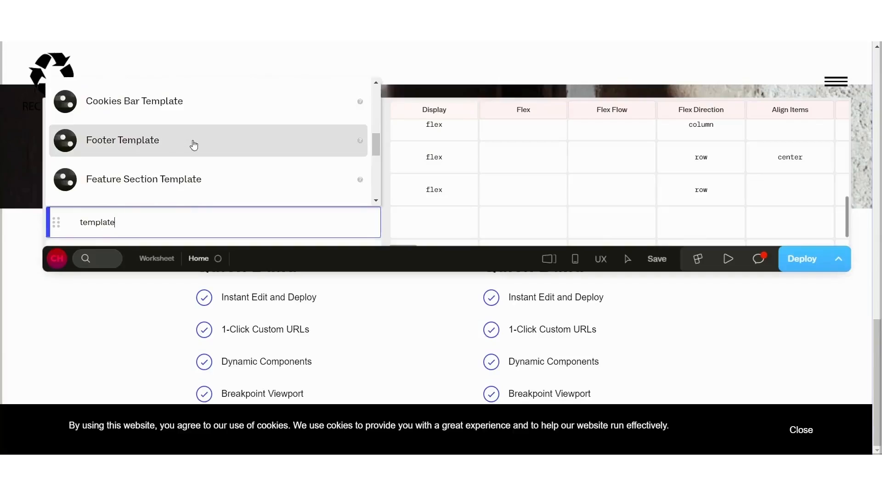
pyautogui.scroll(-6, 167, 143)
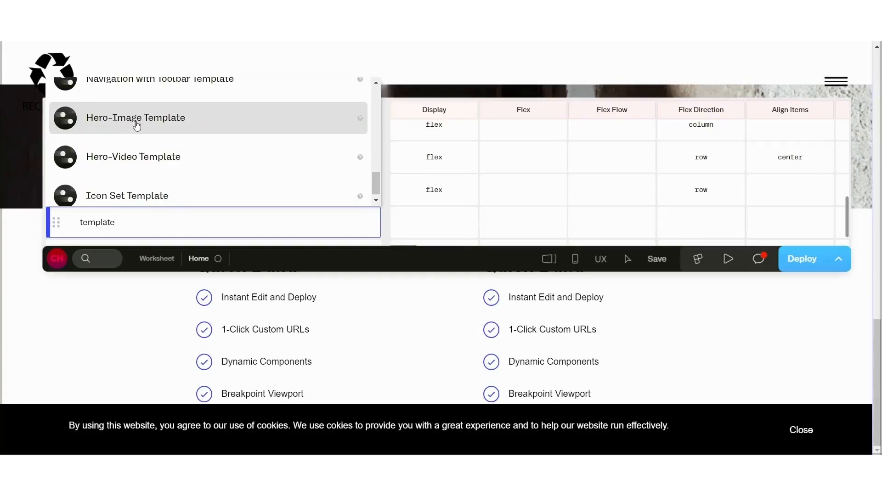
pyautogui.click(234, 131)
pyautogui.scroll(-6, 317, 353)
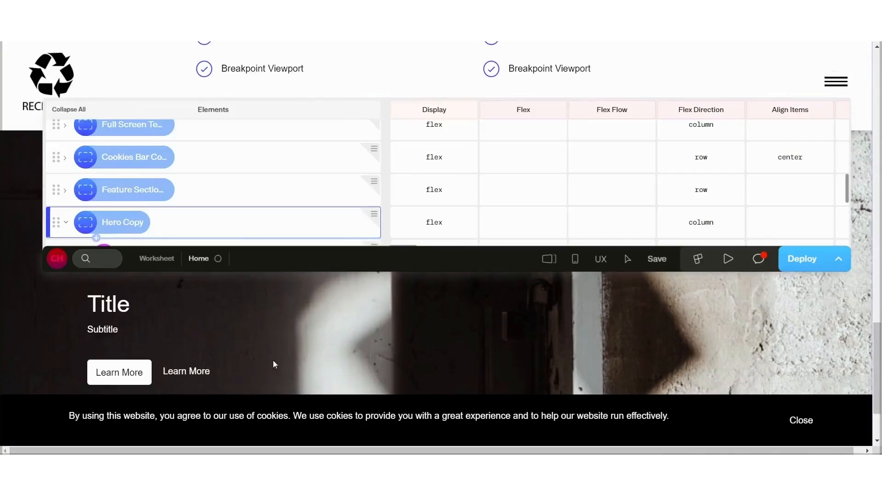
pyautogui.scroll(-2, 489, 326)
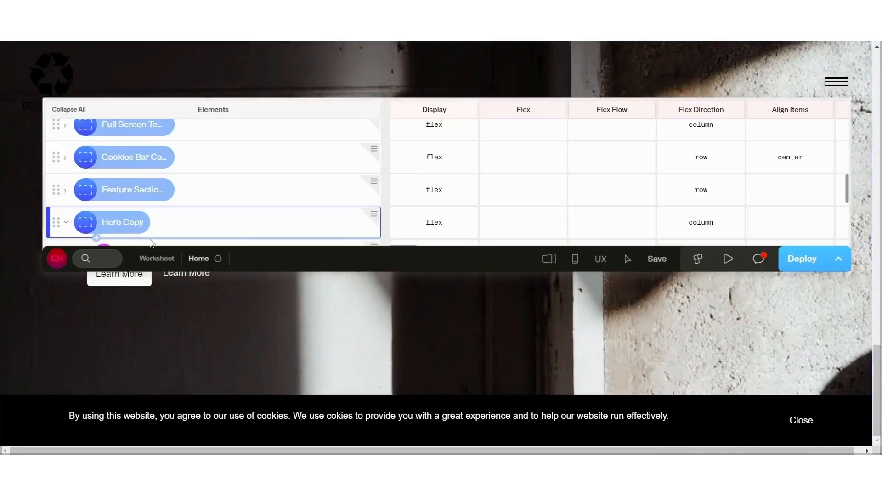
pyautogui.click(65, 223)
pyautogui.moveTo(396, 262); pyautogui.dragTo(394, 141)
pyautogui.scroll(-1, 172, 97)
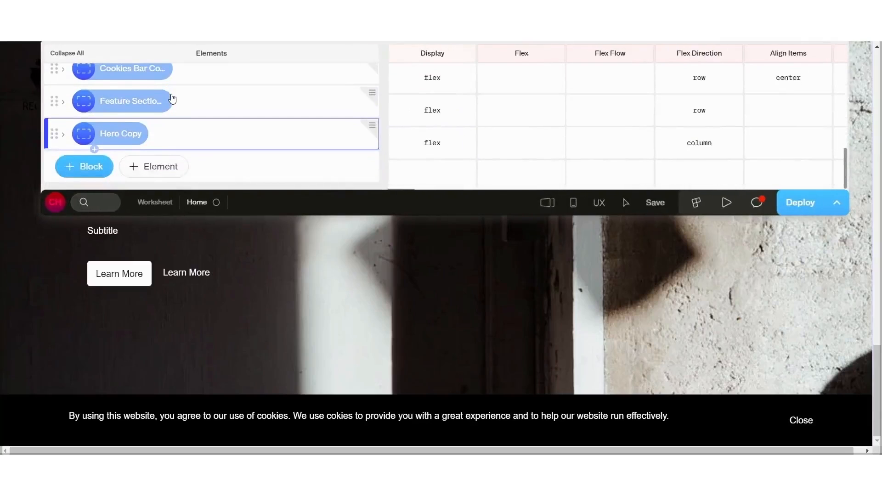
# Add a Hero-Video Template below the hero image section and collapse its element in the list
pyautogui.click(155, 164)
pyautogui.write('template')
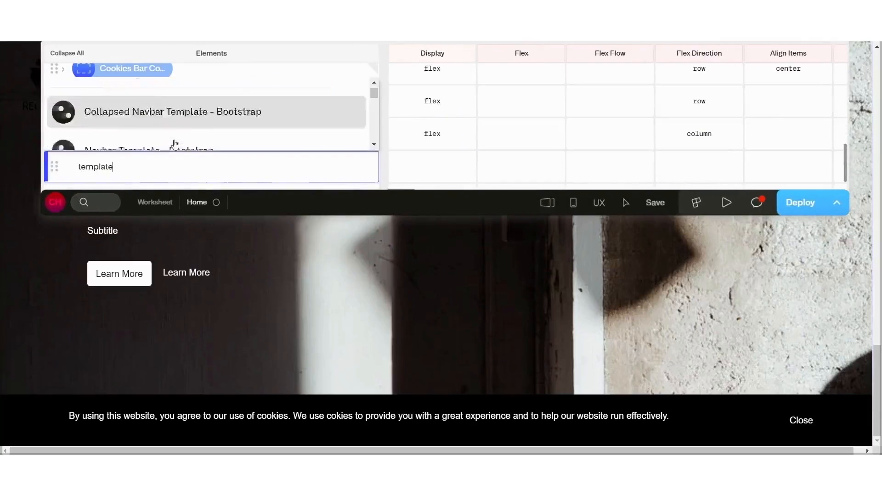
pyautogui.scroll(-3, 174, 140)
pyautogui.scroll(1, 174, 143)
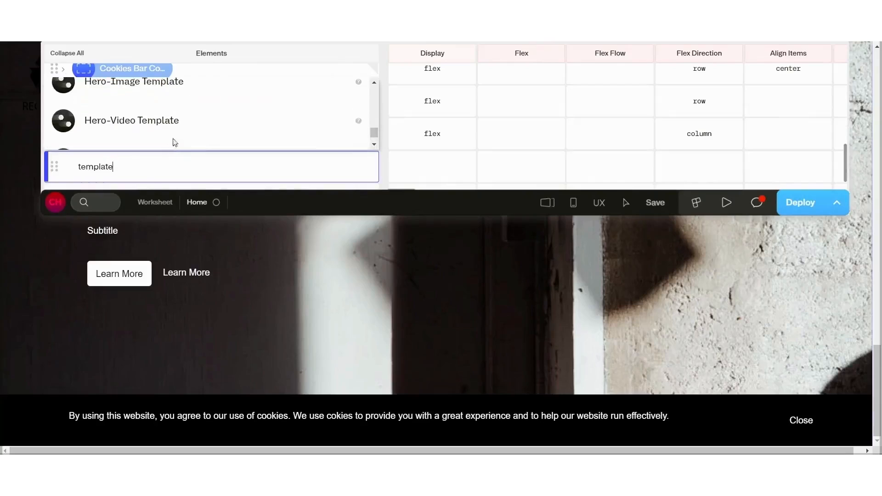
pyautogui.click(150, 127)
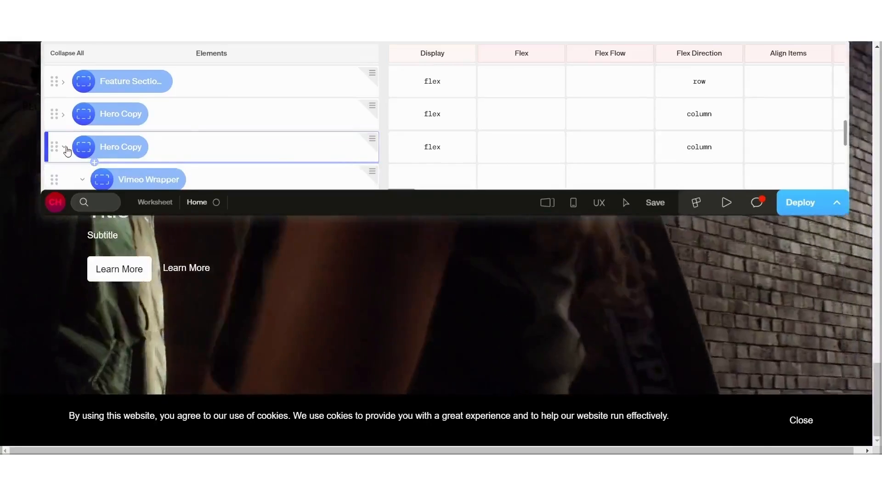
pyautogui.click(95, 162)
# Start a new element below the hero video section and find the Icon Set Template by searching for "template"
pyautogui.click(154, 179)
pyautogui.write('template')
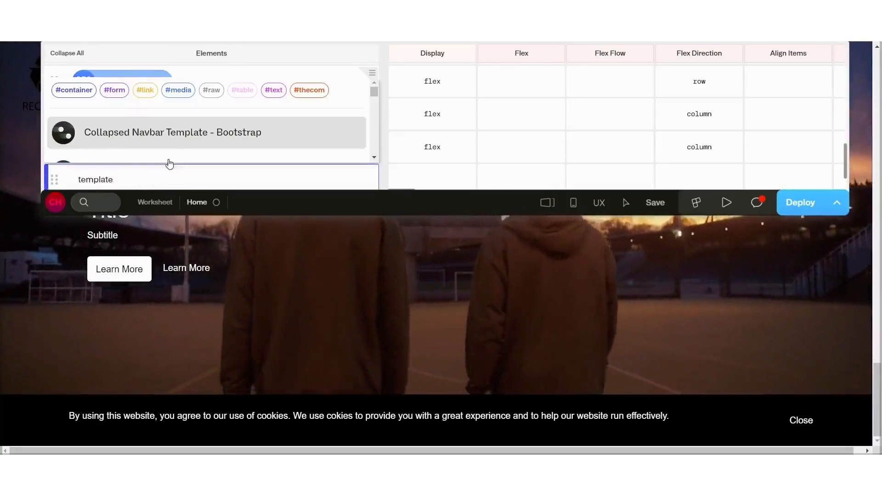
pyautogui.scroll(-5, 196, 133)
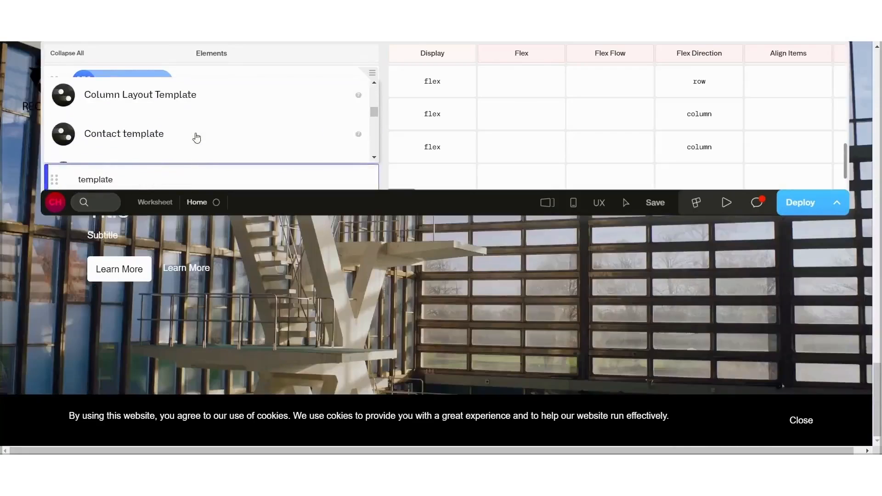
pyautogui.scroll(-8, 197, 137)
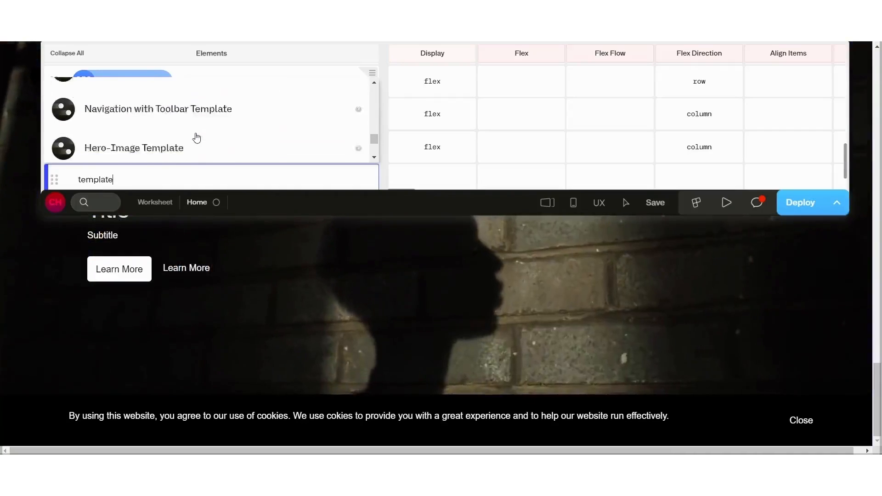
pyautogui.scroll(-2, 197, 137)
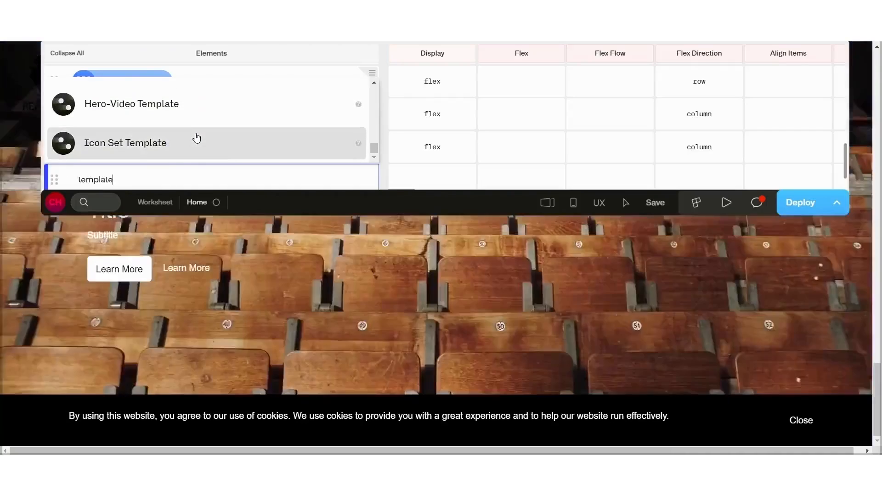